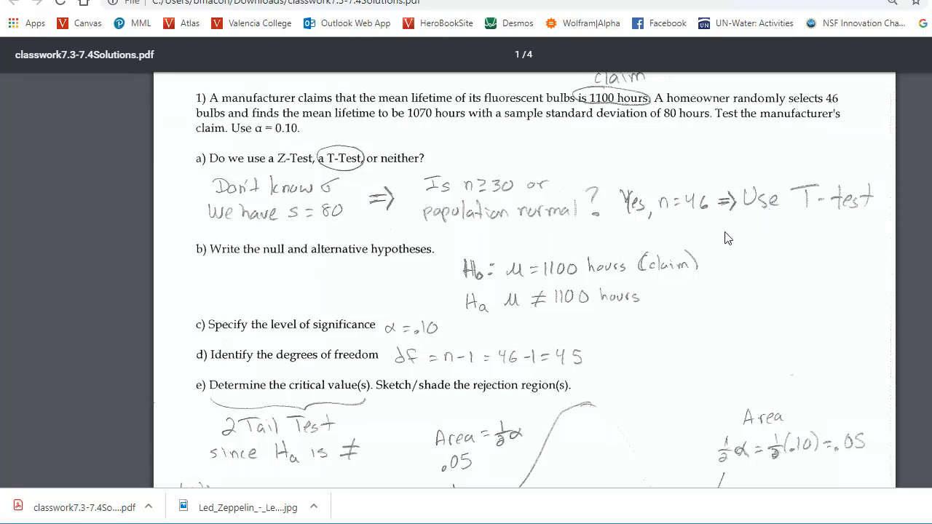
# Step: Review problem 1 in the solutions PDF, from the claim and hypotheses down to the critical value sketch and test statistic
pyautogui.scroll(-3, 729, 238)
pyautogui.scroll(5, 646, 243)
pyautogui.scroll(-2, 626, 248)
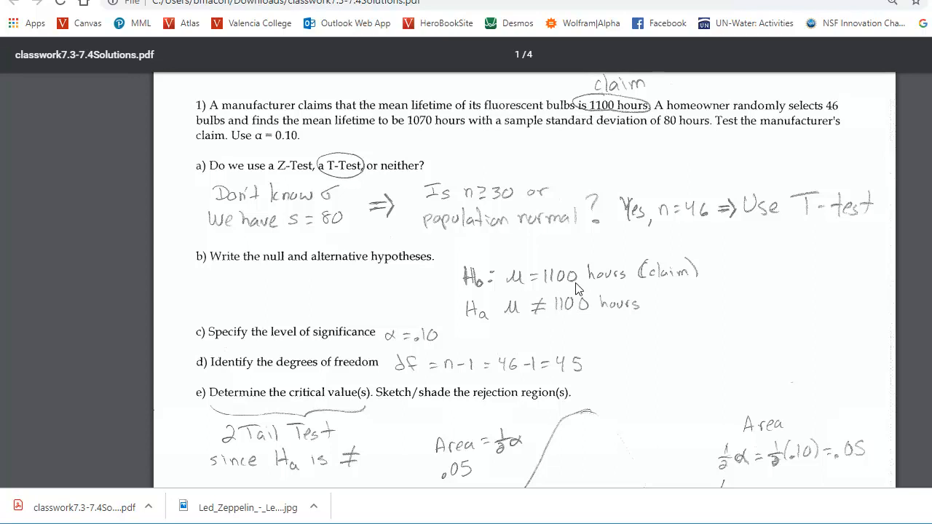
pyautogui.scroll(-4, 575, 288)
pyautogui.scroll(1, 614, 301)
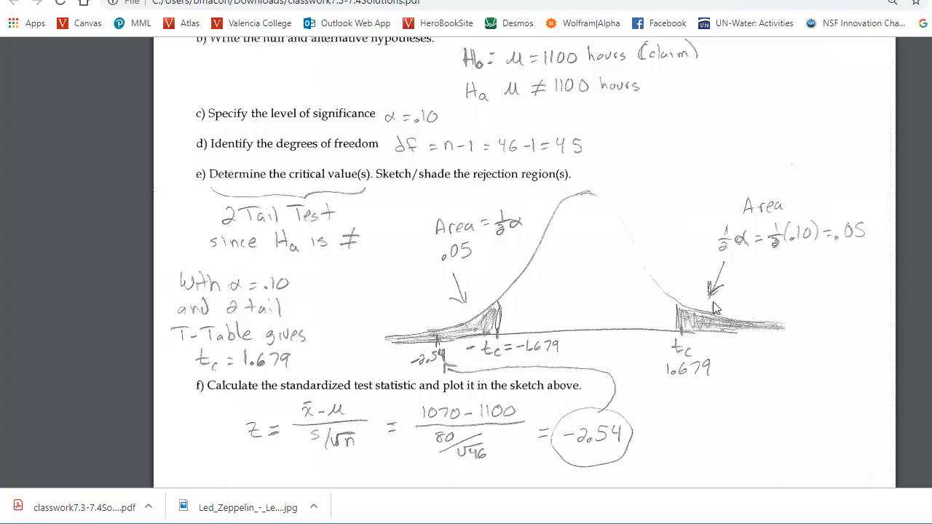
# Step: Switch to StatCrunch, open the T distribution calculator and reposition its window near the top centre of the data table
pyautogui.click(508, 0)
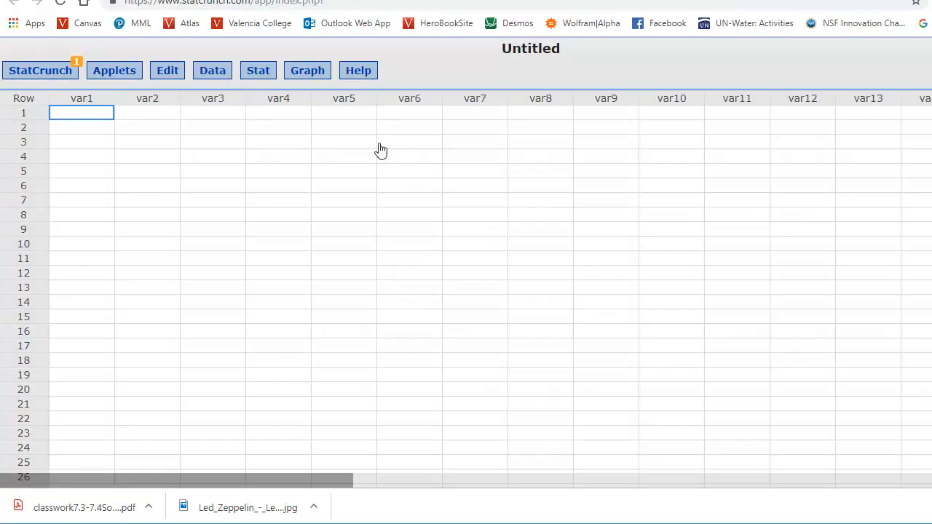
pyautogui.click(258, 71)
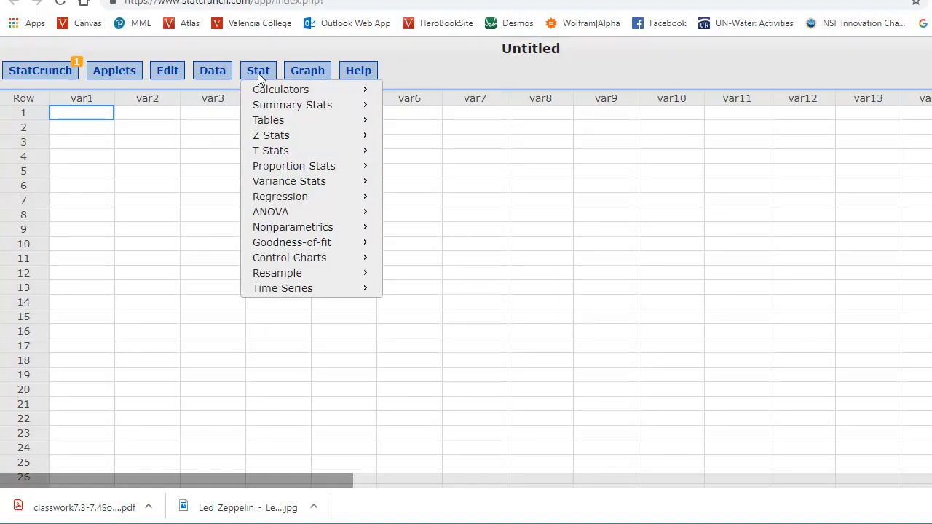
pyautogui.moveTo(312, 155)
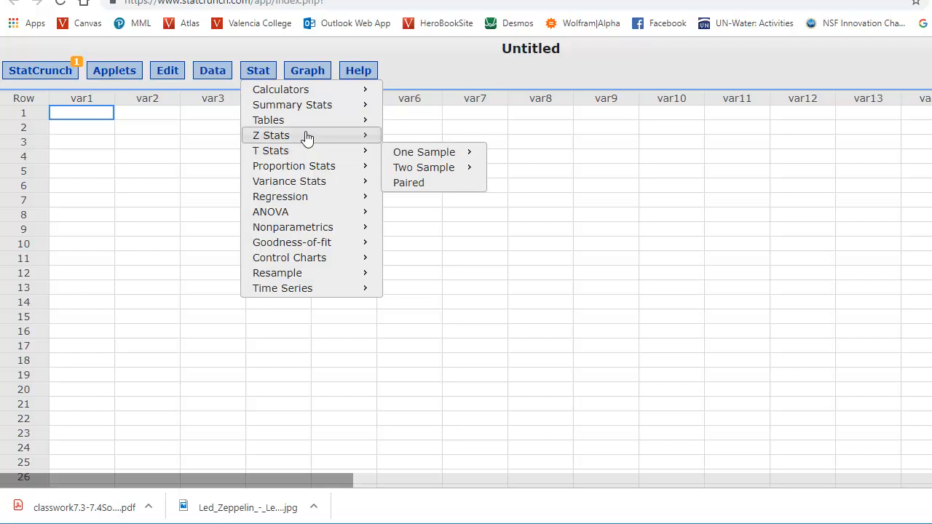
pyautogui.moveTo(309, 94)
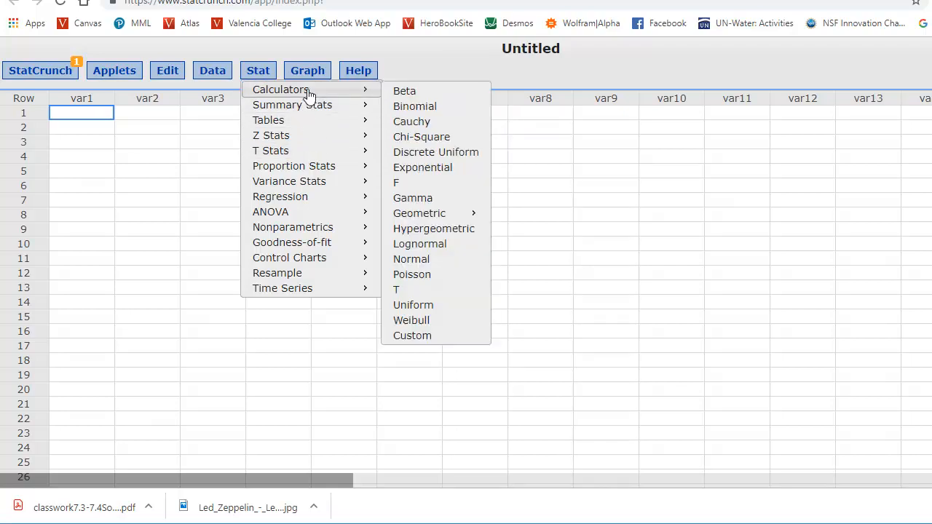
pyautogui.click(410, 291)
pyautogui.moveTo(807, 121); pyautogui.dragTo(505, 79)
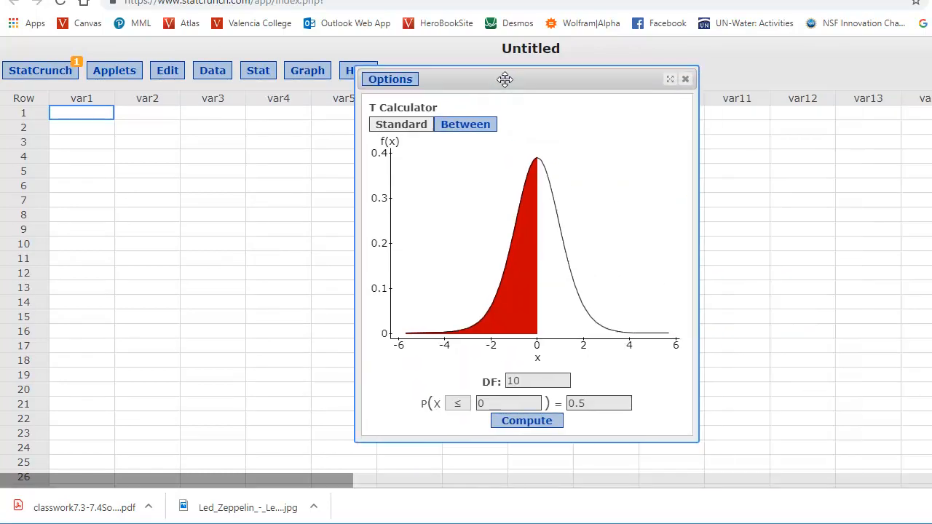
# Step: Compute the two-tailed critical values in Between mode with a central area of .9 and 45 degrees of freedom
pyautogui.click(463, 129)
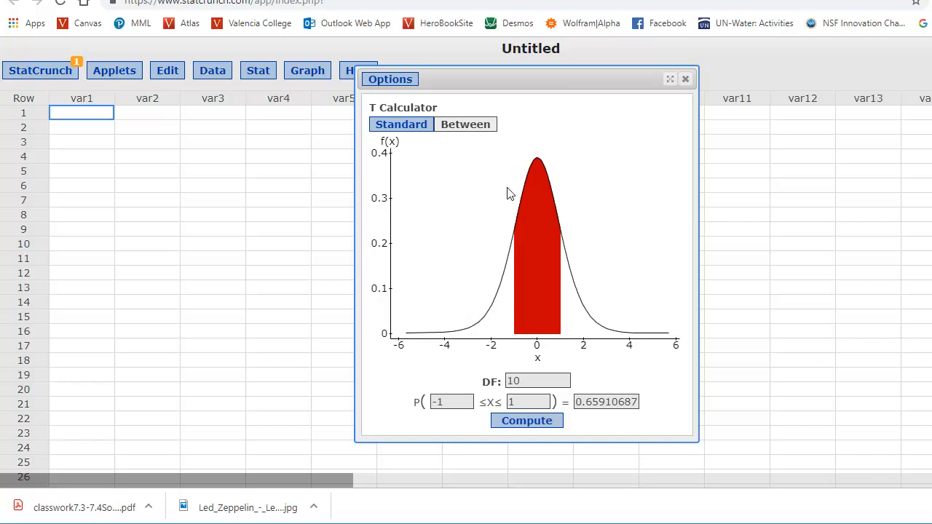
pyautogui.doubleClick(614, 400)
pyautogui.write('.9')
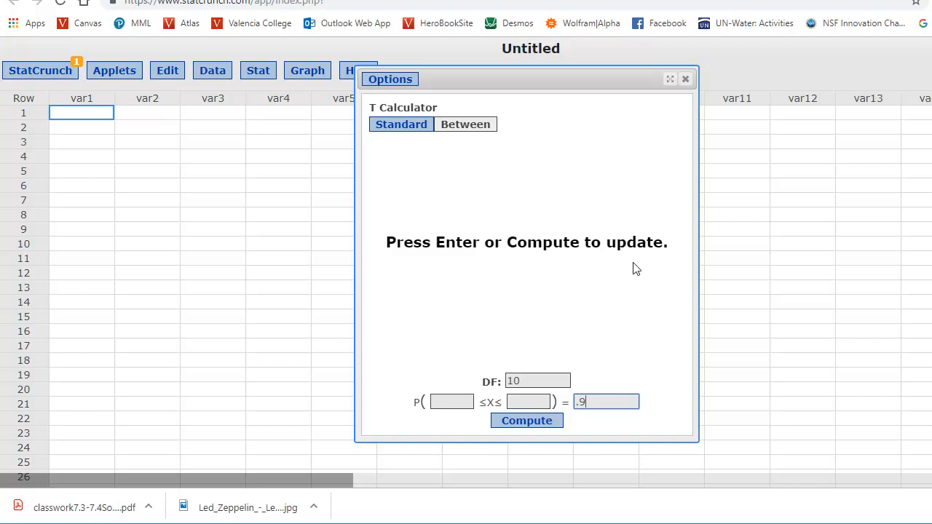
pyautogui.click(350, 1)
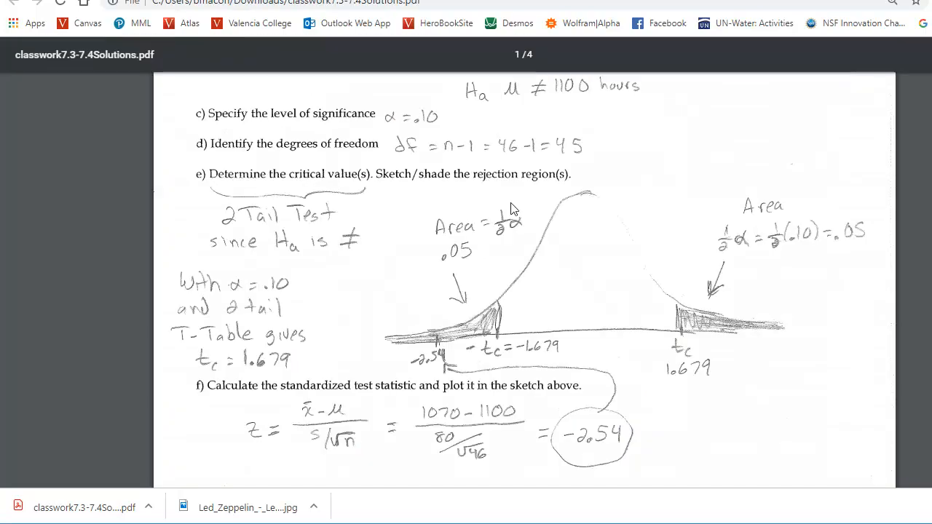
pyautogui.scroll(2, 515, 233)
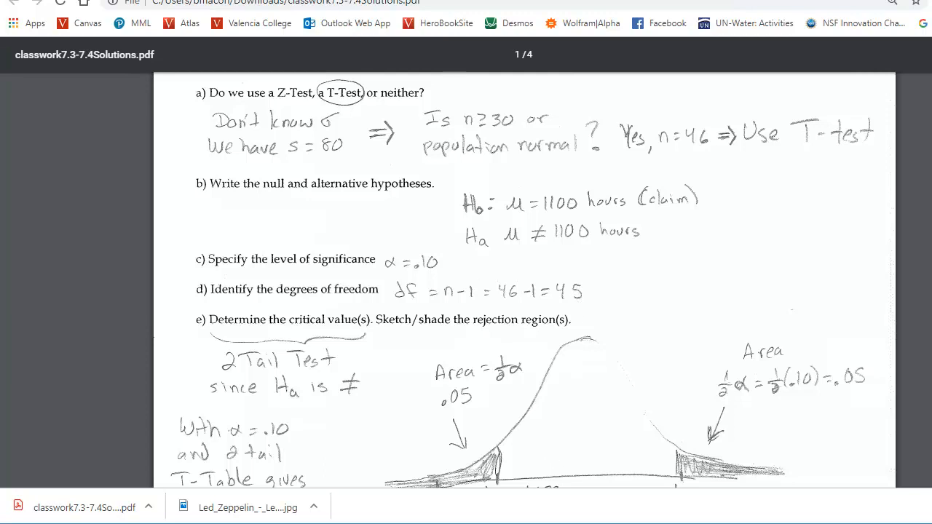
pyautogui.click(539, 1)
pyautogui.click(522, 381)
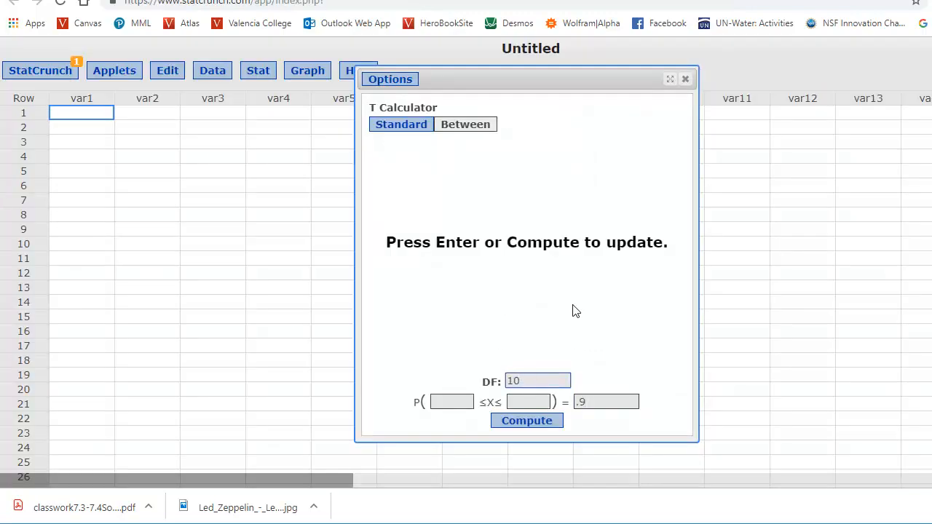
pyautogui.write('45')
pyautogui.click(538, 427)
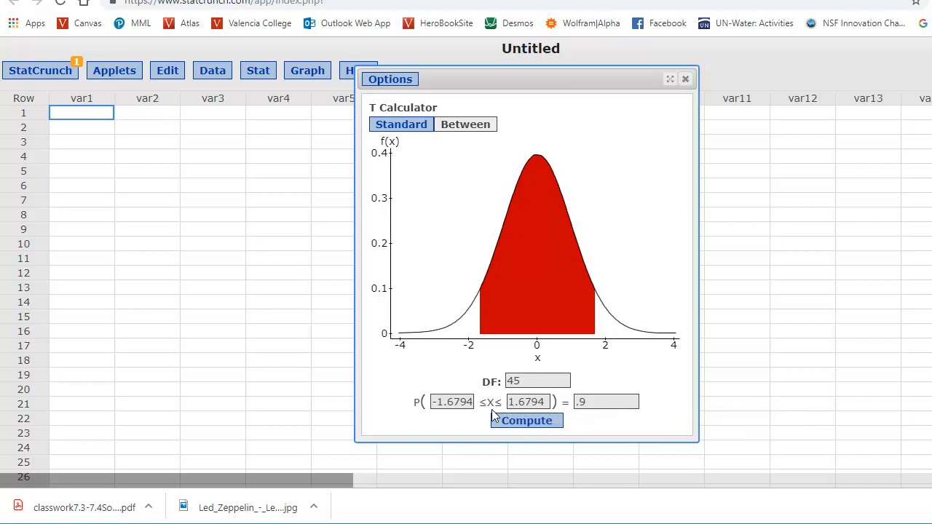
# Step: Switch to the solutions PDF and compare the critical values and tail areas in the part e sketch
pyautogui.click(437, 0)
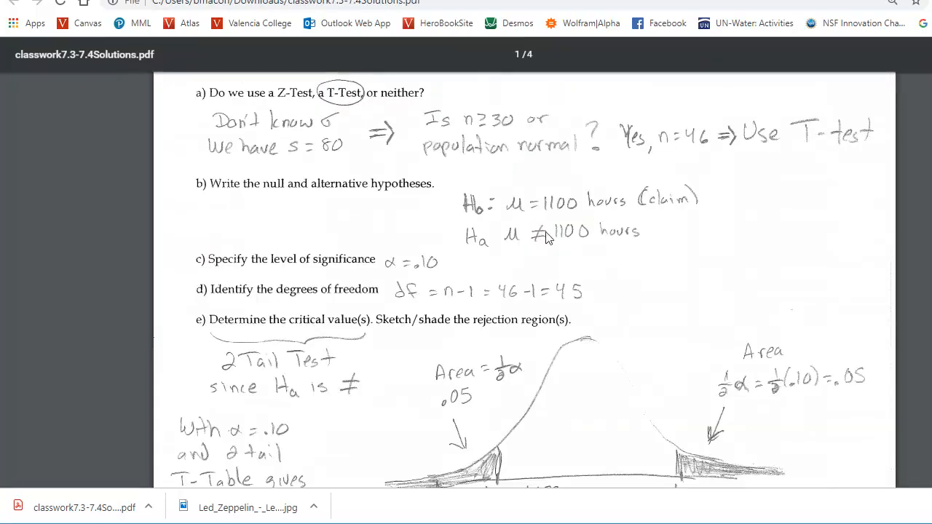
pyautogui.scroll(-2, 598, 287)
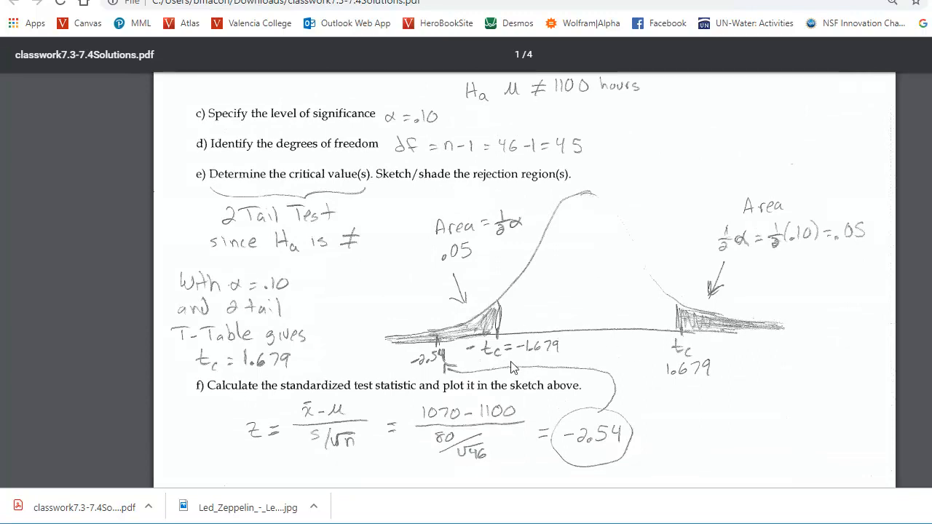
pyautogui.scroll(1, 603, 354)
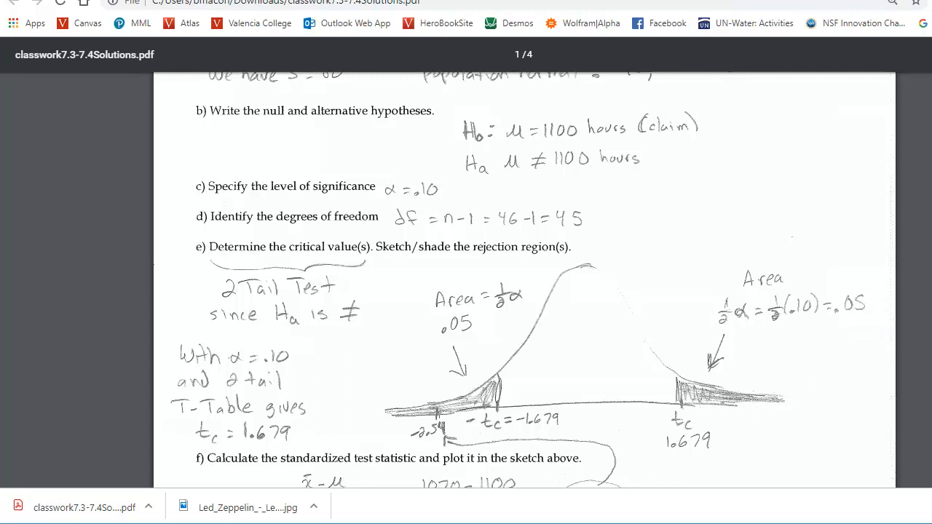
# Step: Switch to StatCrunch, compute the Standard-mode cutoff for P(X ≥ x) = 0.05, and return the T calculator to Between mode
pyautogui.hotkey('ctrl', 'Tab')
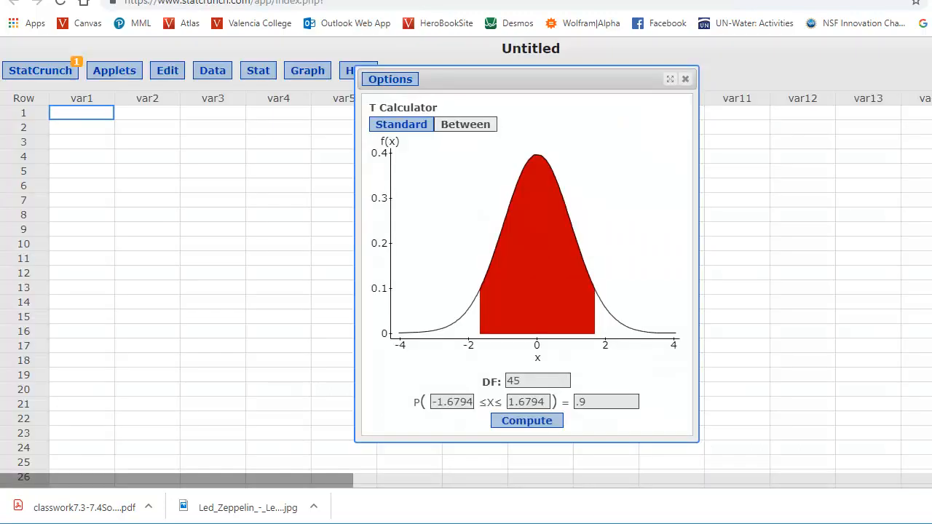
pyautogui.click(413, 126)
pyautogui.click(457, 404)
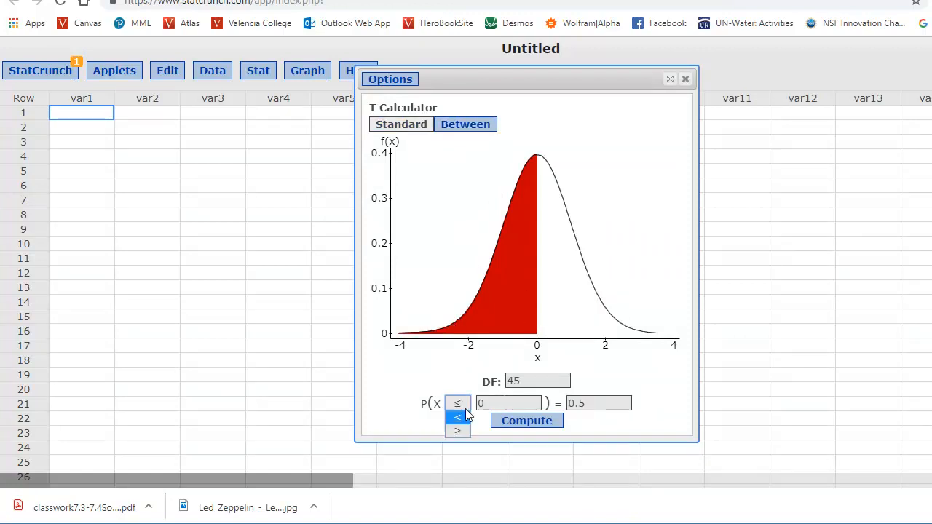
pyautogui.click(457, 427)
pyautogui.click(606, 403)
pyautogui.press('Left')
pyautogui.write('0')
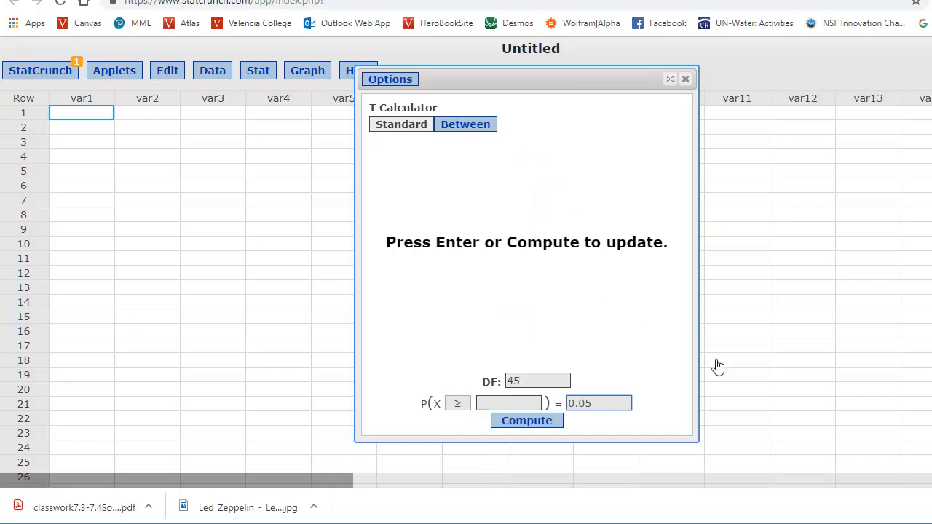
pyautogui.click(535, 424)
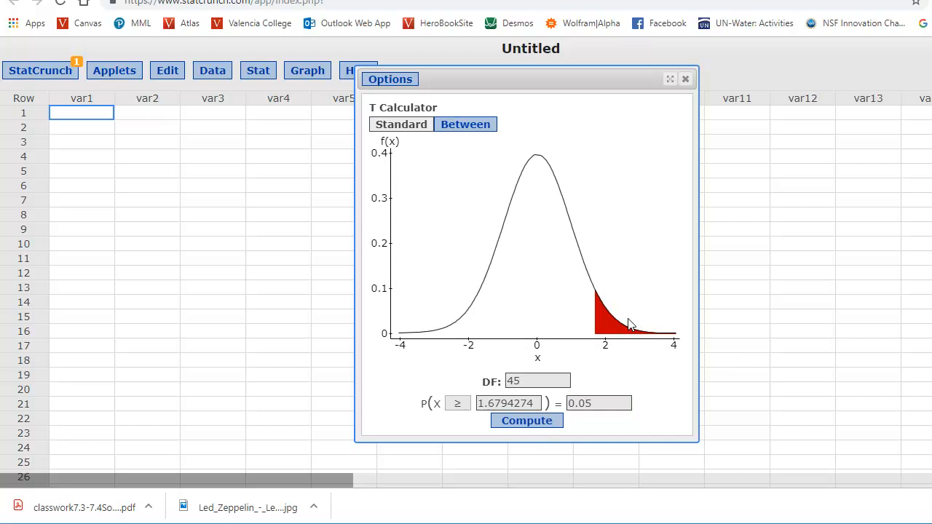
pyautogui.click(473, 130)
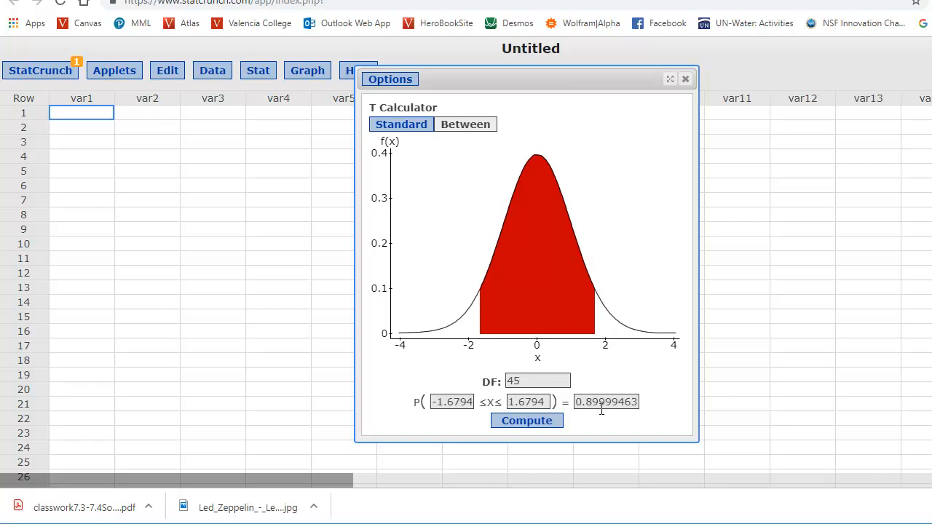
# Step: Switch to the solutions PDF and review the test statistic calculation in part f and the decision in part g
pyautogui.hotkey('ctrl', 'Tab')
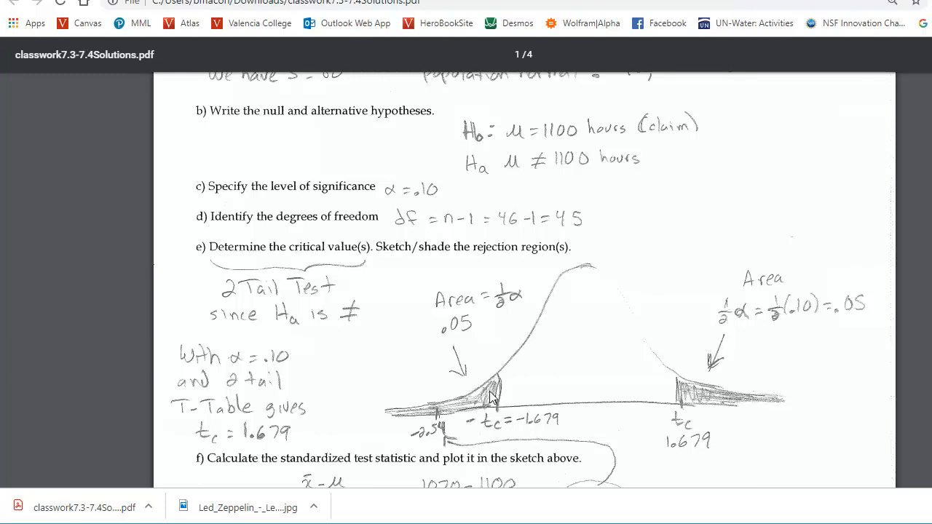
pyautogui.scroll(-2, 495, 397)
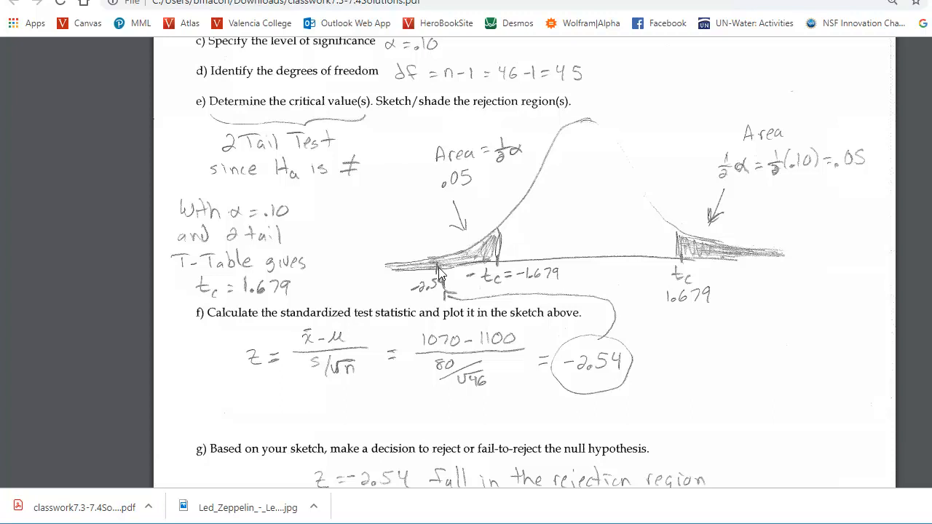
pyautogui.scroll(-1, 439, 273)
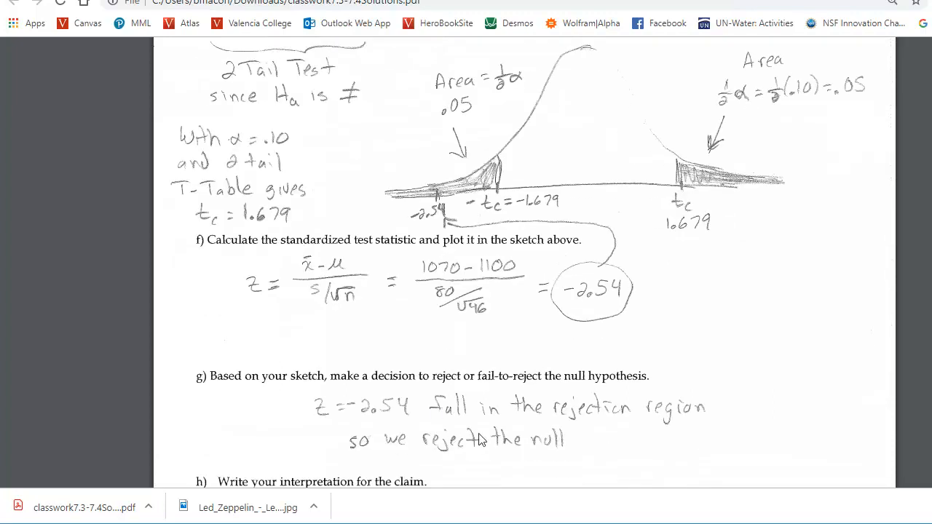
pyautogui.scroll(2, 507, 411)
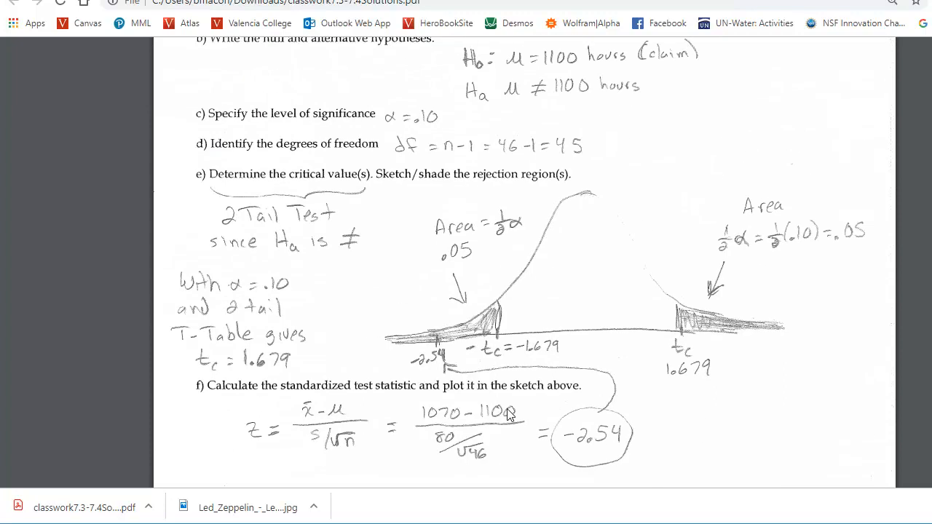
# Step: In StatCrunch, replace the T calculator with a one-sample T summary test using mean 1070, standard deviation 80, size 46 and null mean 1100
pyautogui.click(619, 0)
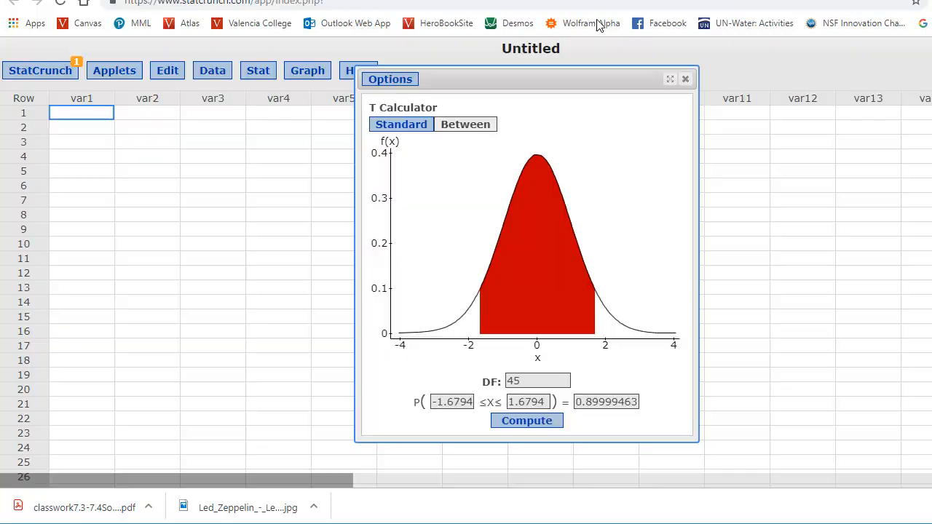
pyautogui.click(685, 79)
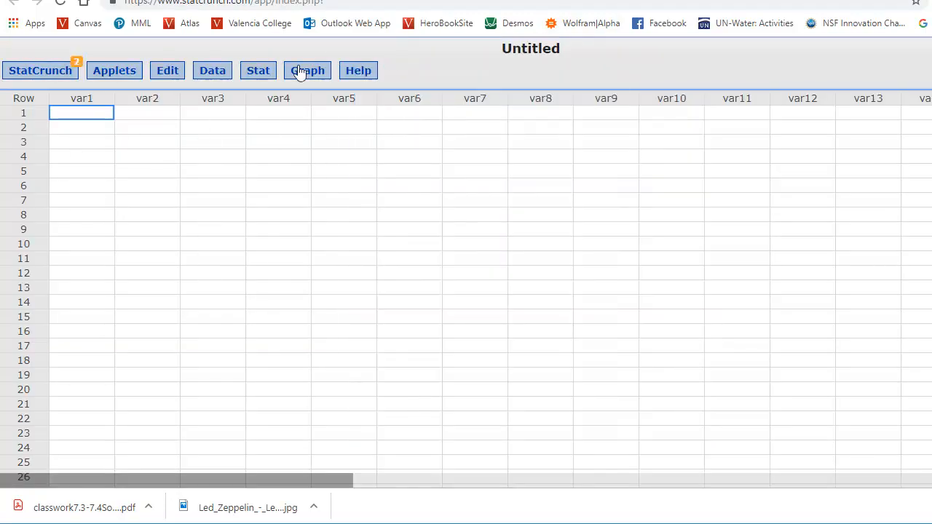
pyautogui.click(254, 75)
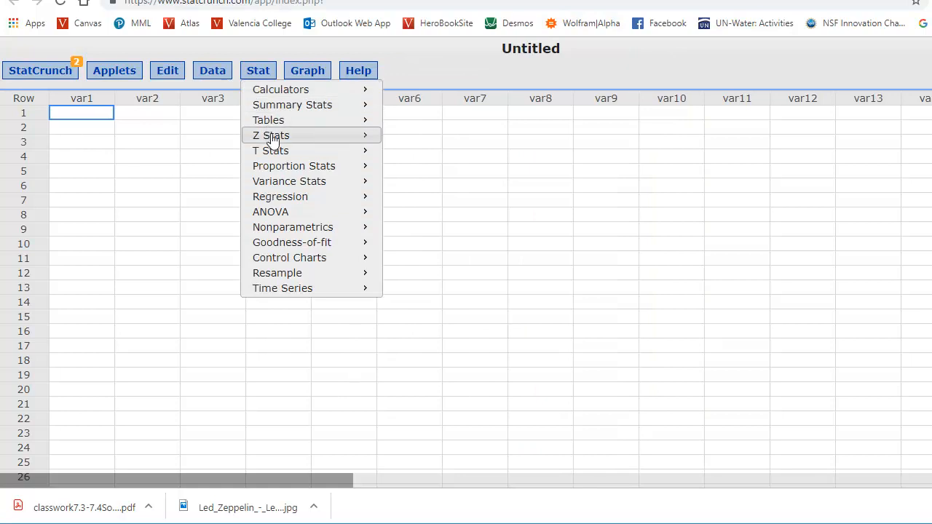
pyautogui.moveTo(284, 152)
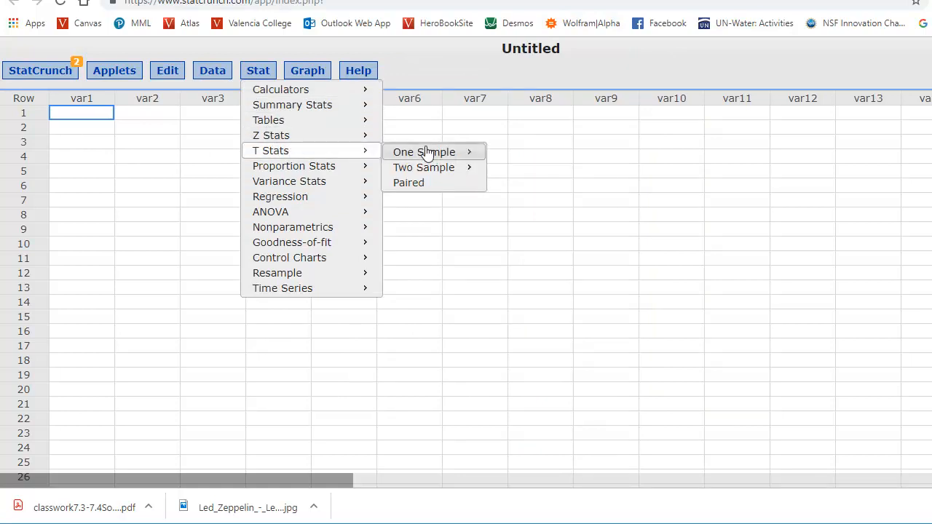
pyautogui.moveTo(432, 155)
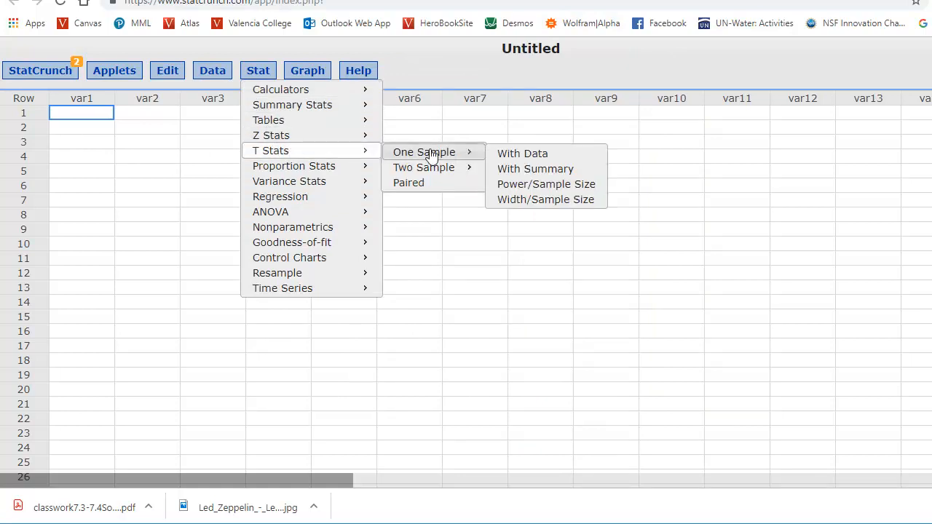
pyautogui.click(525, 175)
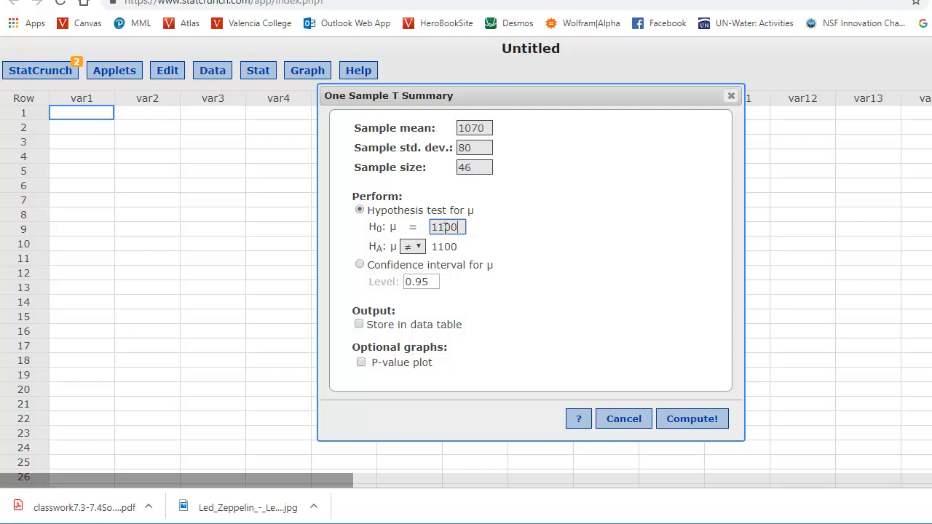
# Step: Run the hypothesis test with the ≠ alternative and a P-value plot, and enlarge and reposition the results window
pyautogui.click(422, 246)
pyautogui.click(415, 262)
pyautogui.click(361, 363)
pyautogui.click(677, 421)
pyautogui.moveTo(708, 337); pyautogui.dragTo(456, 350)
pyautogui.moveTo(736, 179); pyautogui.dragTo(568, 96)
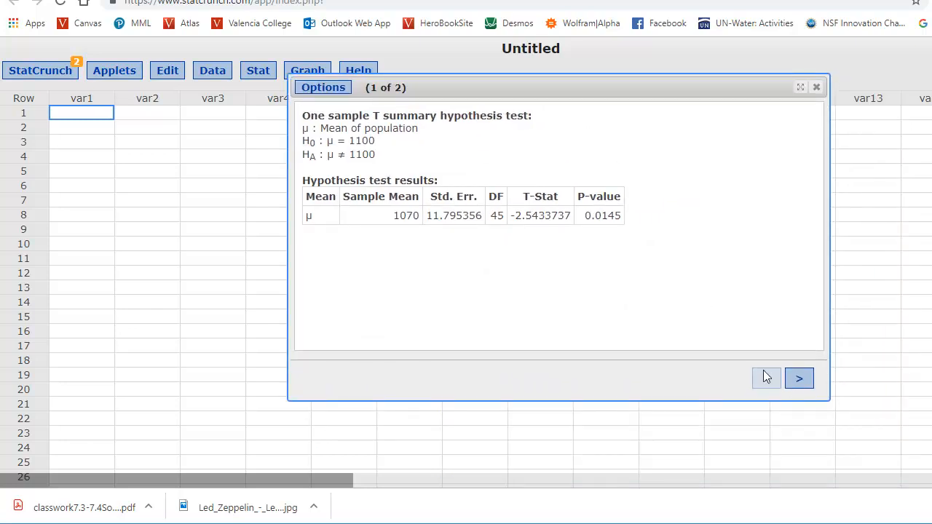
# Step: Examine the P-value plot and test results table, and compare them with part f in the solutions PDF
pyautogui.click(802, 379)
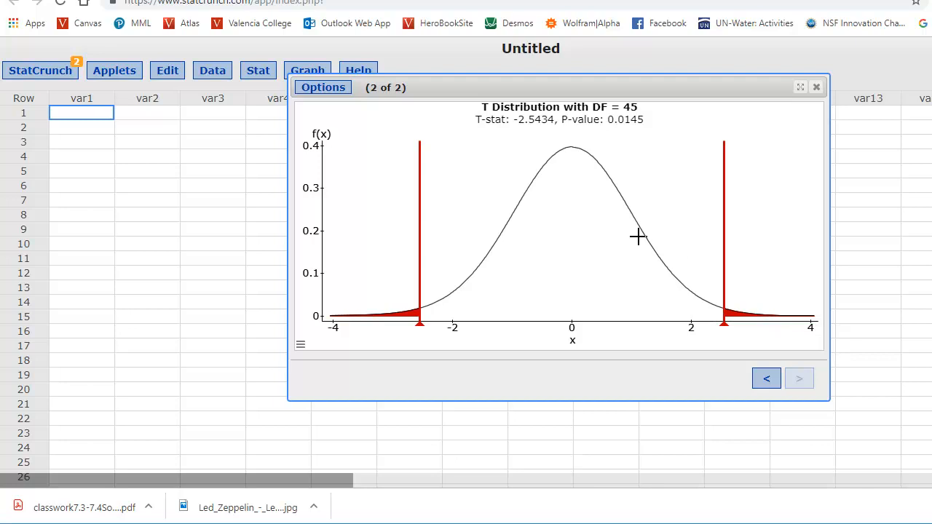
pyautogui.click(757, 381)
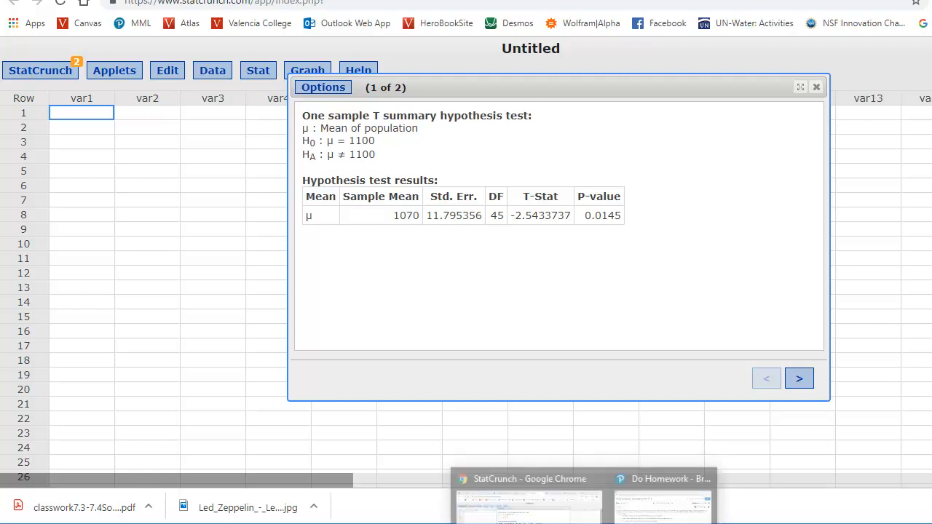
pyautogui.hotkey('ctrl', 'Tab')
pyautogui.scroll(-3, 626, 292)
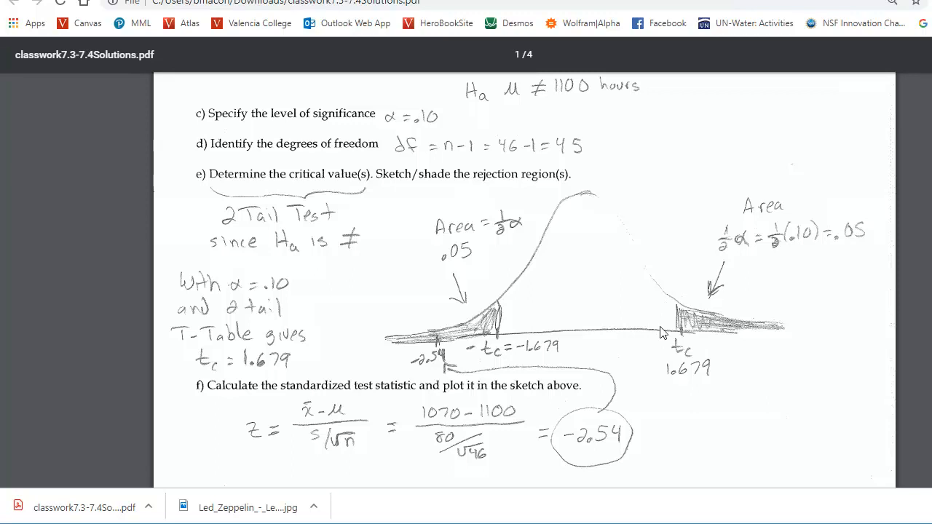
# Step: Compare the one-sample T test results in StatCrunch with the rejection region sketch and test statistic in the solutions PDF
pyautogui.moveTo(584, 523)
pyautogui.click(583, 0)
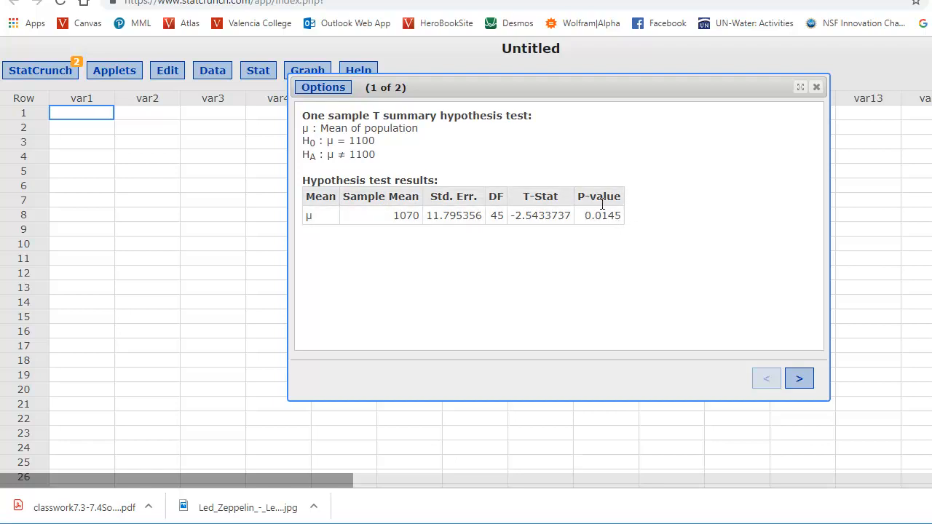
pyautogui.click(291, 0)
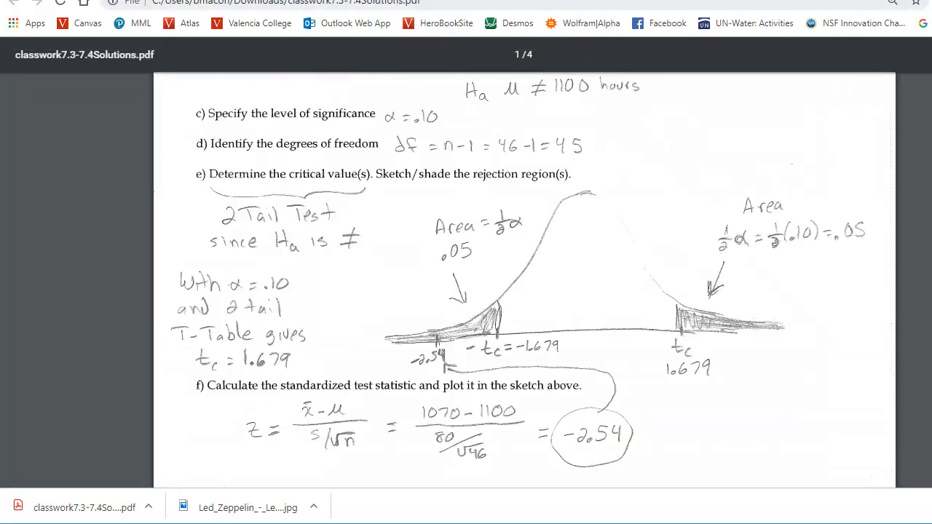
pyautogui.click(416, 0)
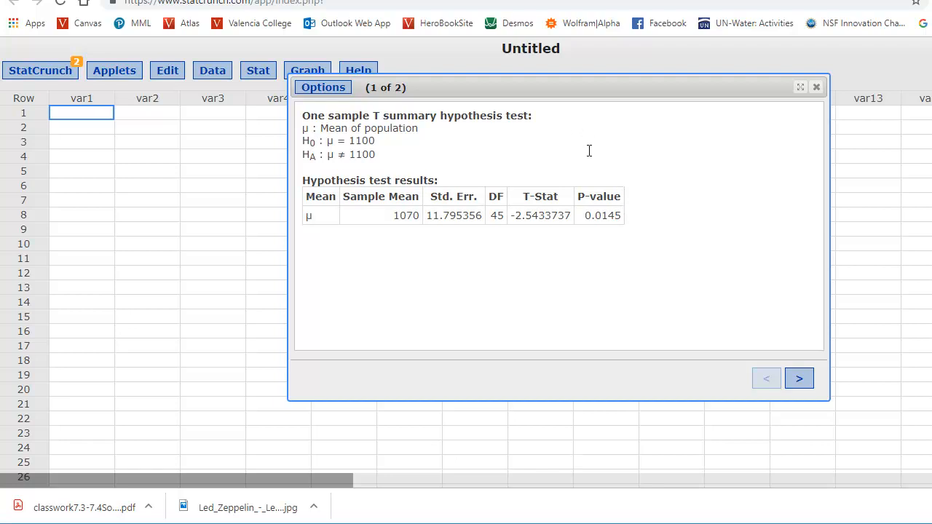
# Step: In the textbook's t-Distribution table, look up the critical value for two tails α = 0.10 and 45 degrees of freedom
pyautogui.hotkey('ctrl', 'Tab')
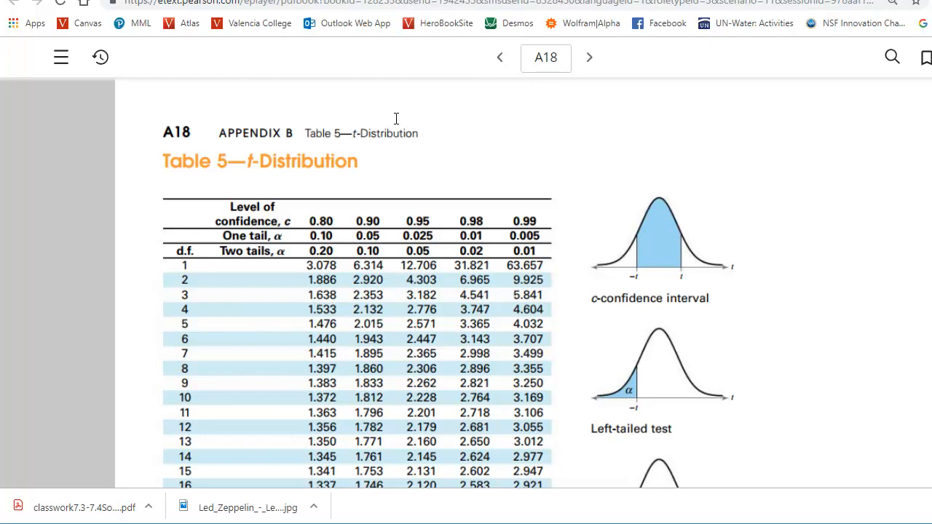
pyautogui.scroll(-1, 394, 118)
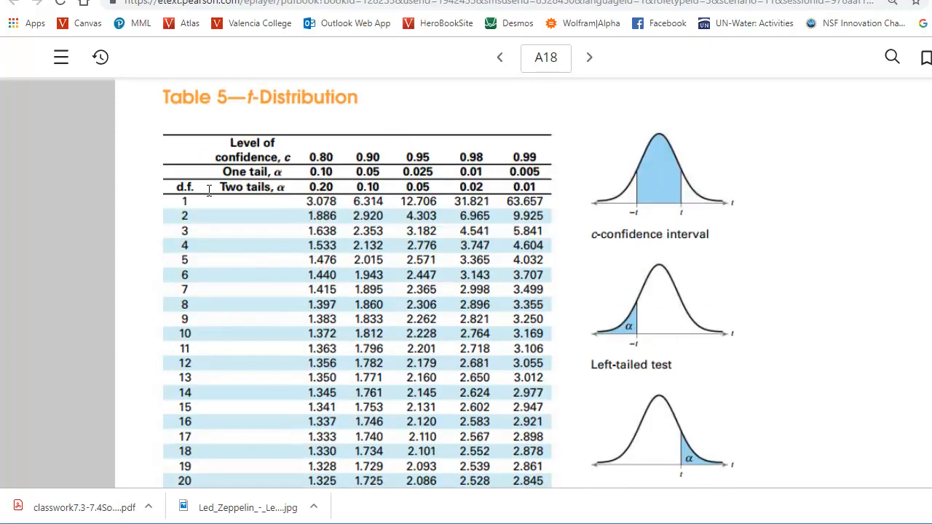
pyautogui.moveTo(238, 188); pyautogui.dragTo(286, 193)
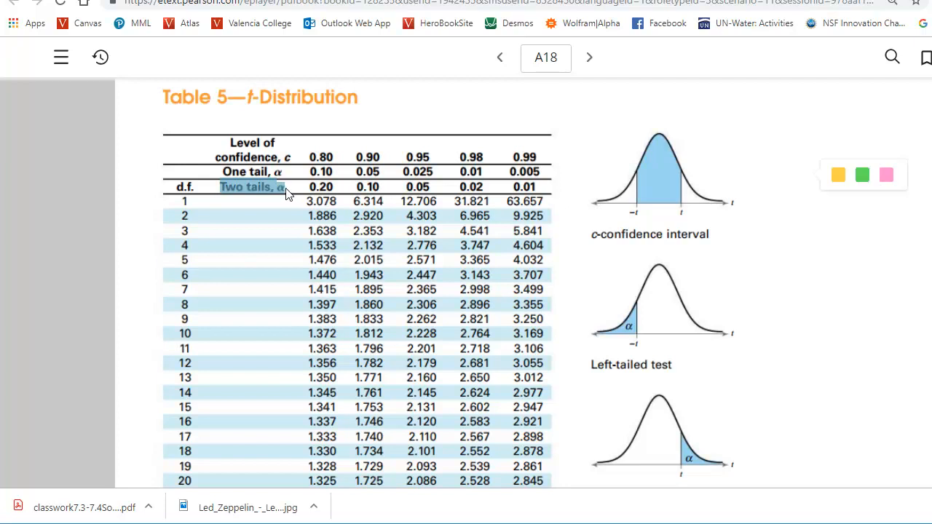
pyautogui.click(359, 188)
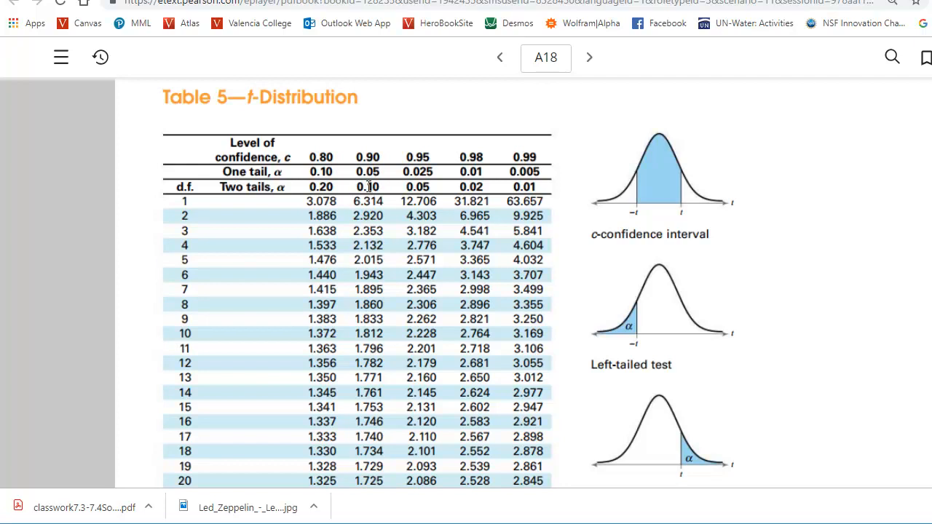
pyautogui.scroll(-6, 369, 209)
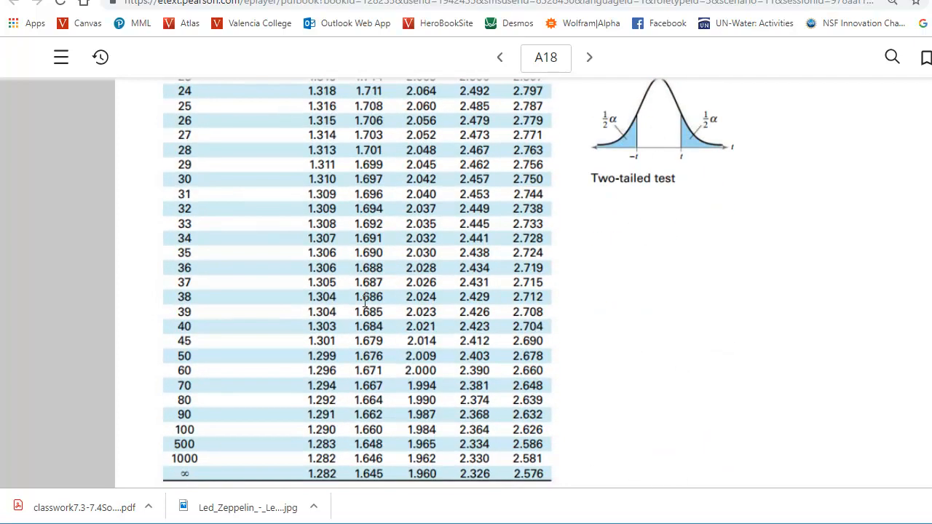
pyautogui.moveTo(188, 342); pyautogui.dragTo(196, 348)
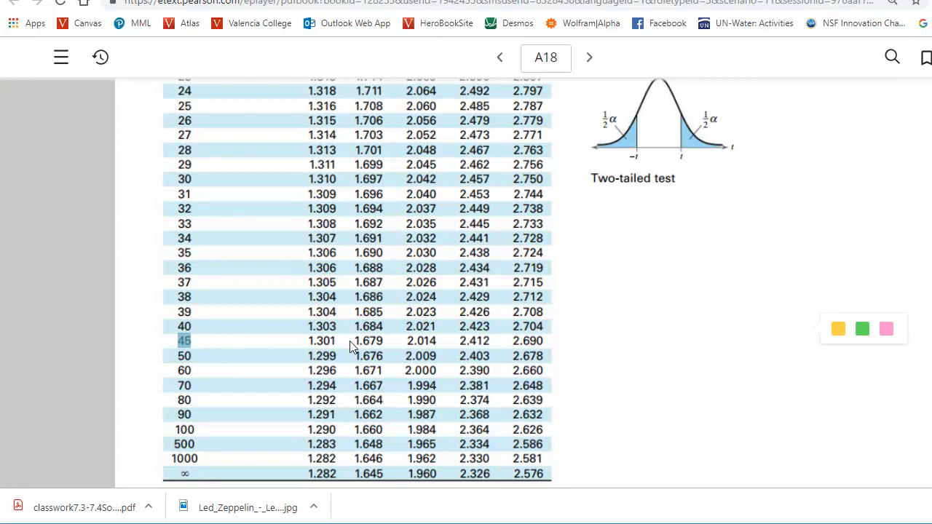
pyautogui.click(358, 348)
pyautogui.moveTo(384, 343); pyautogui.dragTo(354, 345)
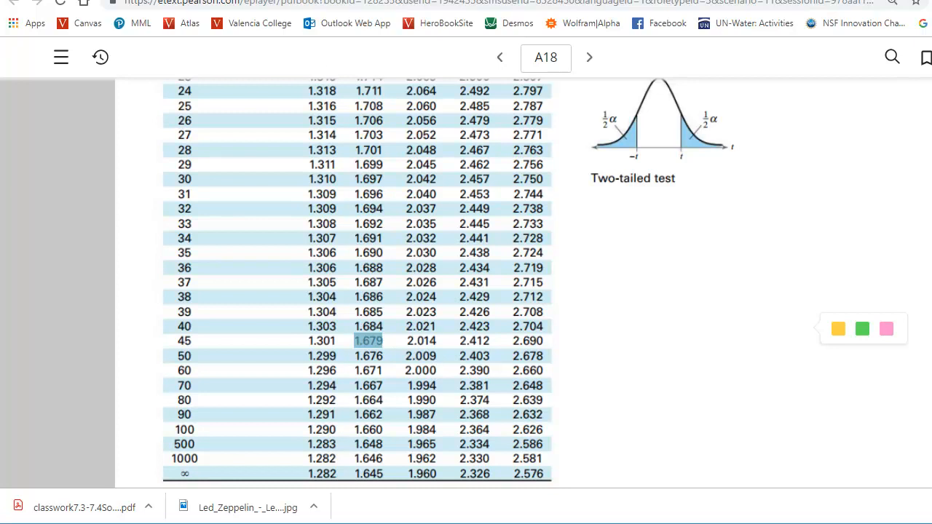
# Step: Compare parts e to g of the solutions PDF with StatCrunch's results, highlighting the T-Stat and P-value
pyautogui.click(241, 1)
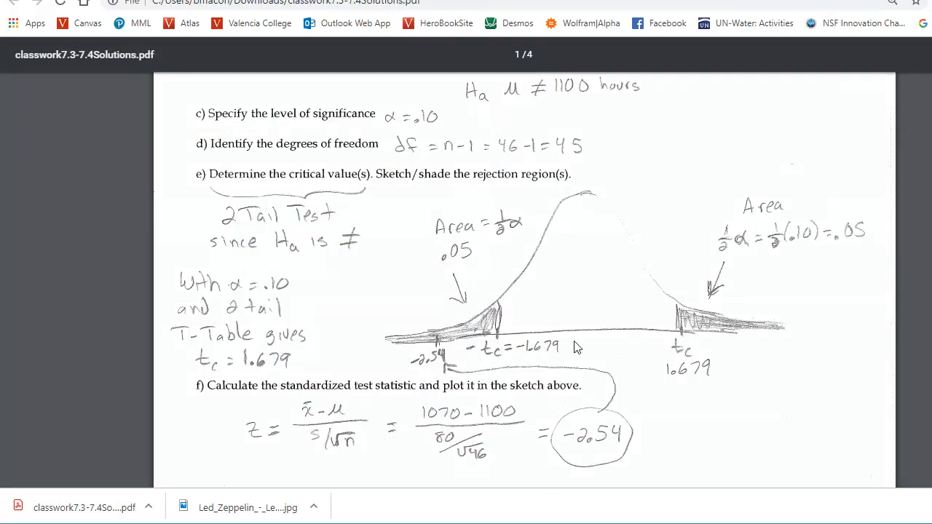
pyautogui.scroll(-2, 569, 344)
pyautogui.scroll(1, 568, 342)
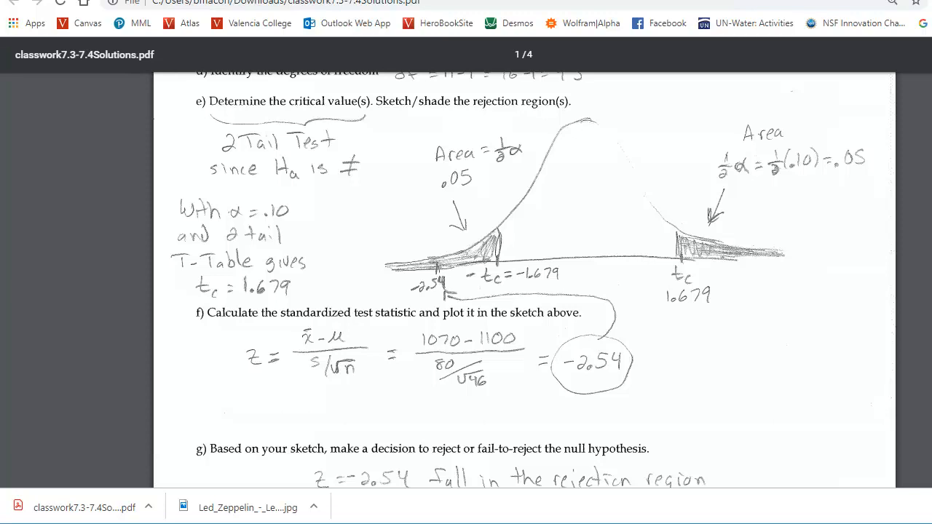
pyautogui.click(603, 0)
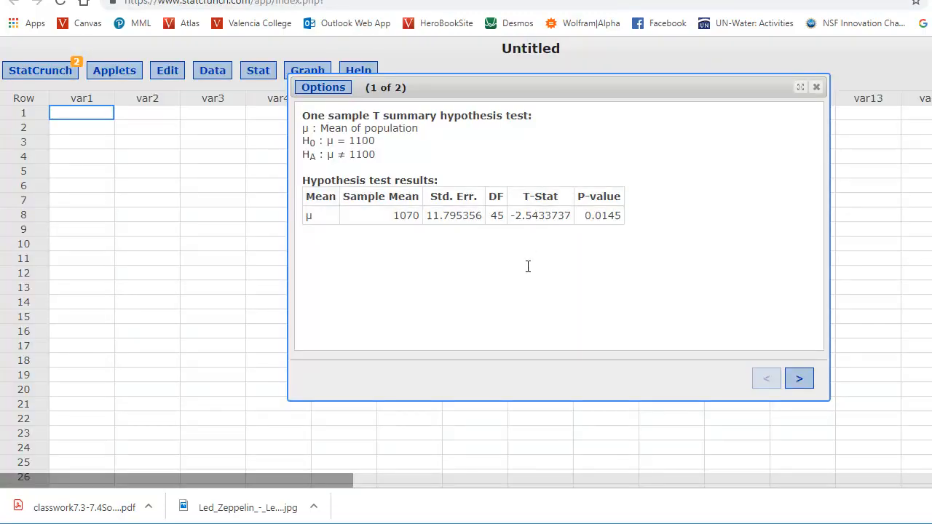
pyautogui.moveTo(512, 215); pyautogui.dragTo(537, 215)
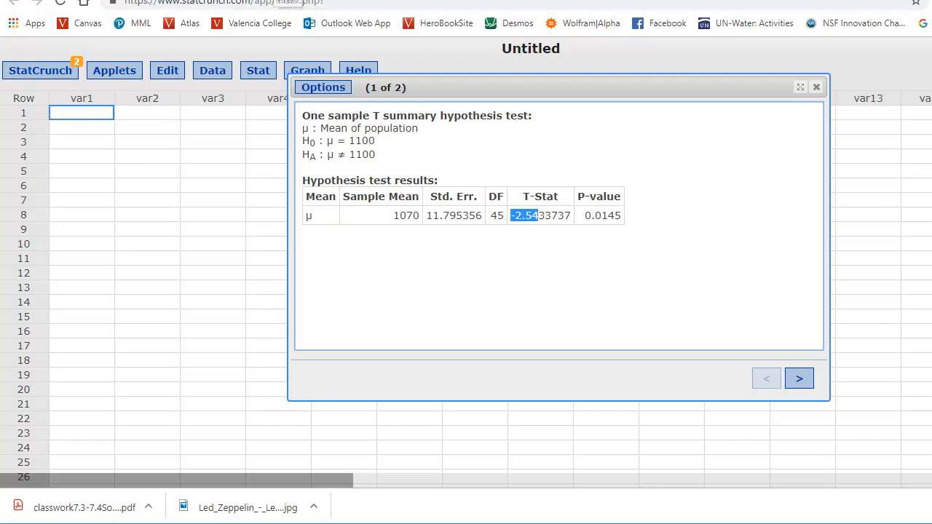
pyautogui.click(274, 1)
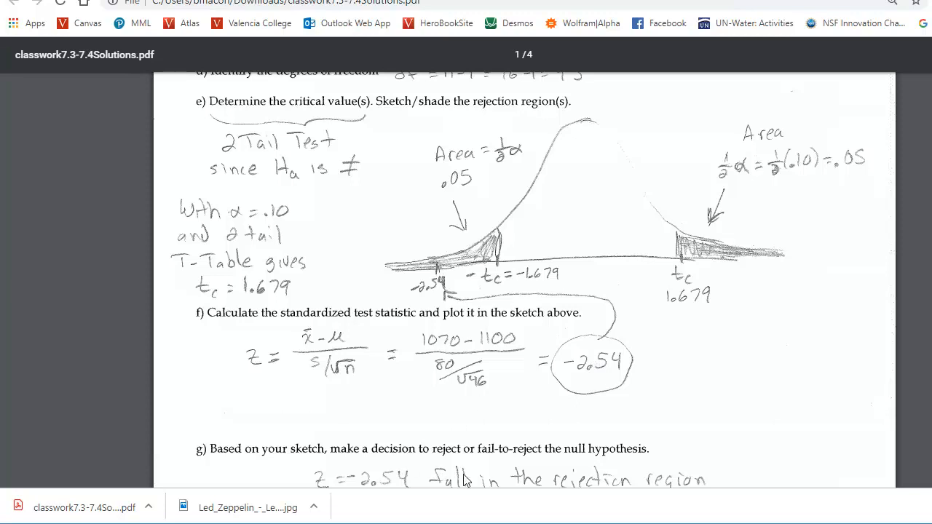
pyautogui.click(630, 0)
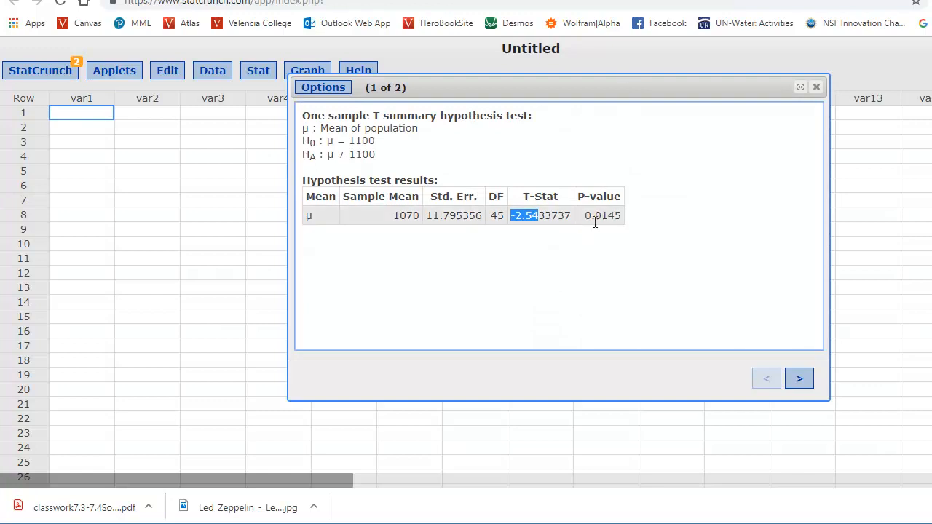
pyautogui.moveTo(587, 218); pyautogui.dragTo(624, 217)
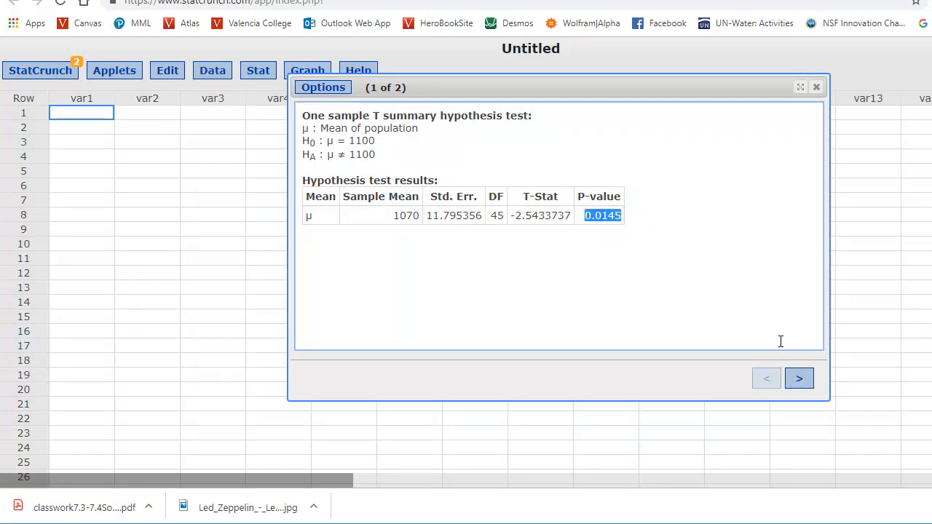
# Step: Switch to Homework 7.3 question 7.3.25-T, open its Annual Salaries data in StatCrunch, and move the new window higher
pyautogui.hotkey('alt', 'Tab')
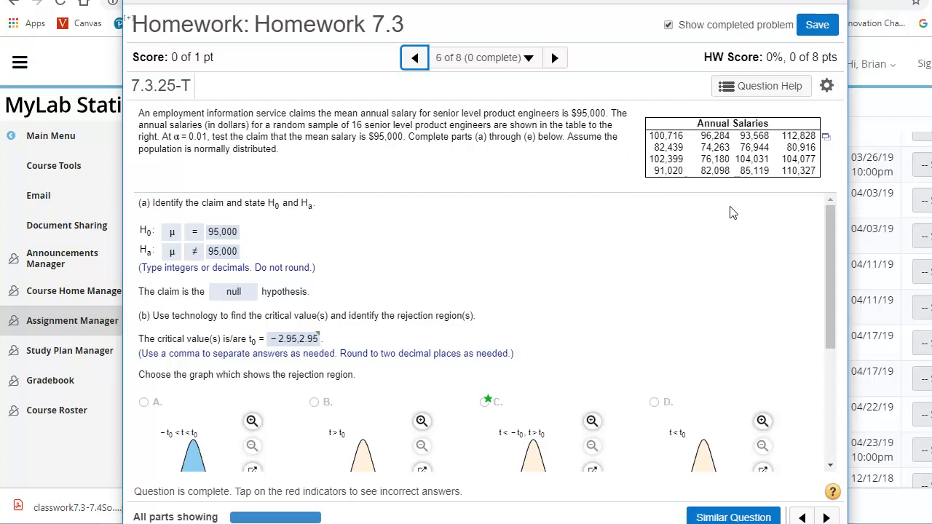
pyautogui.click(826, 141)
pyautogui.click(760, 156)
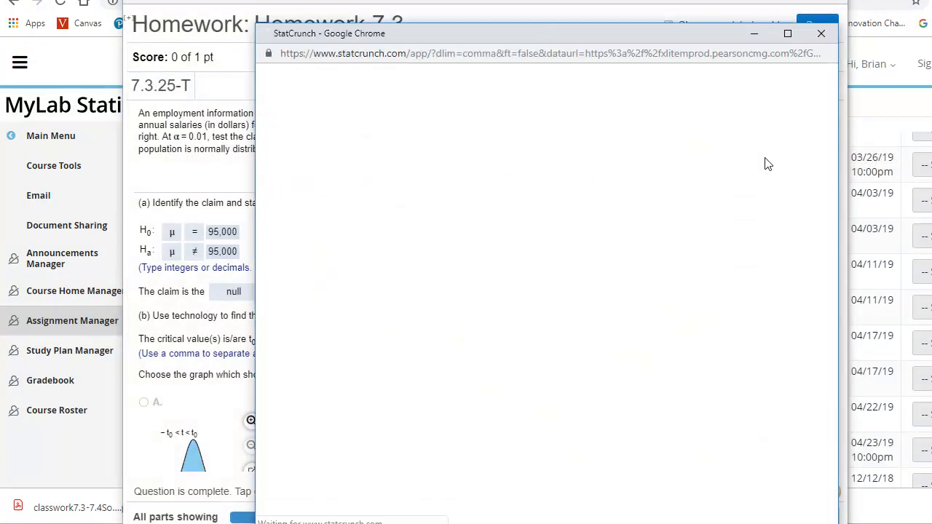
pyautogui.moveTo(555, 34); pyautogui.dragTo(542, 15)
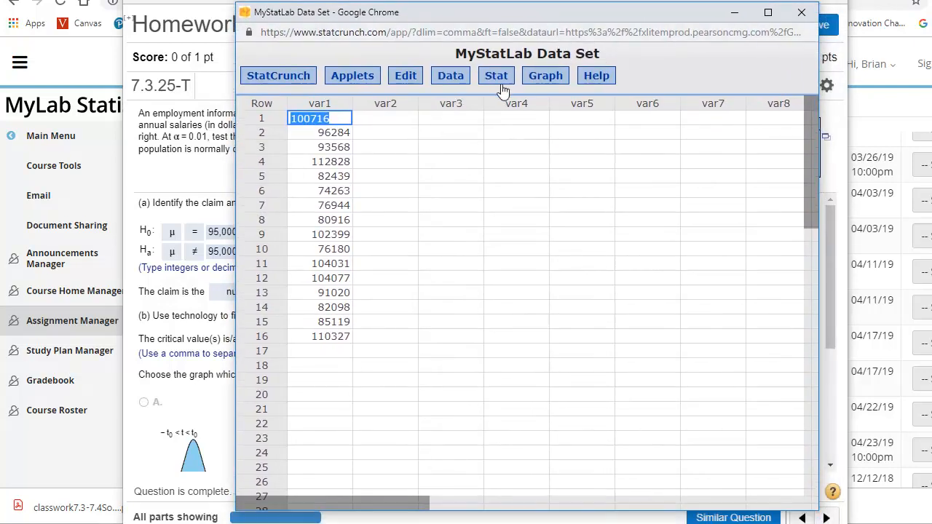
# Step: Set up a one-sample T test with data, using the salary column var1 and the hypothesis test option
pyautogui.click(496, 77)
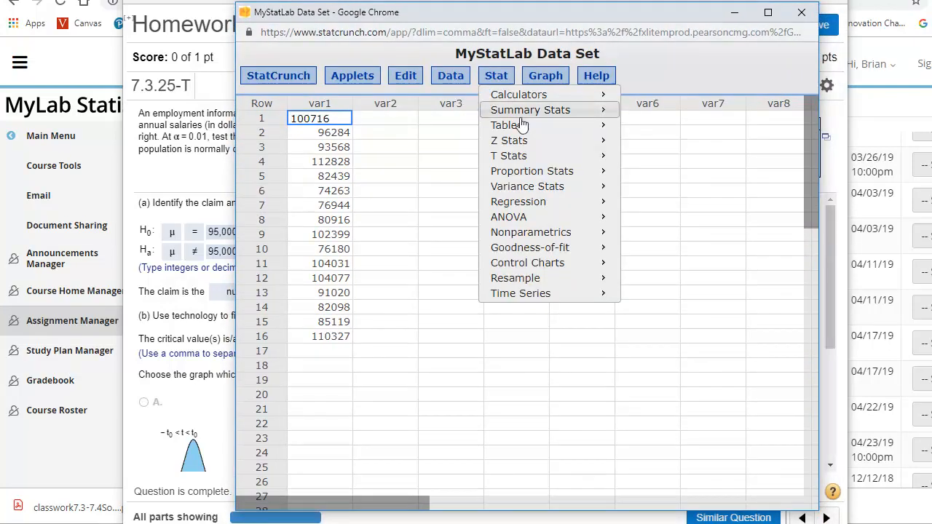
pyautogui.moveTo(529, 156)
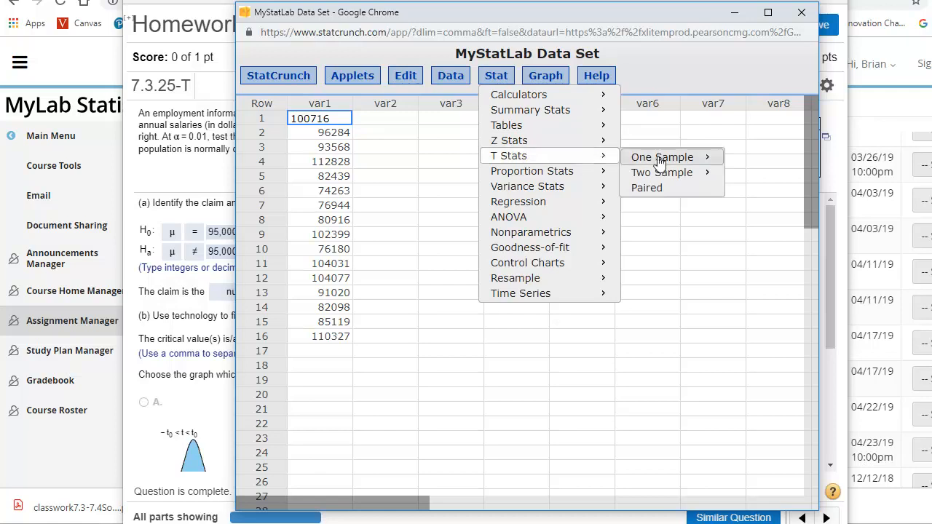
pyautogui.moveTo(660, 160)
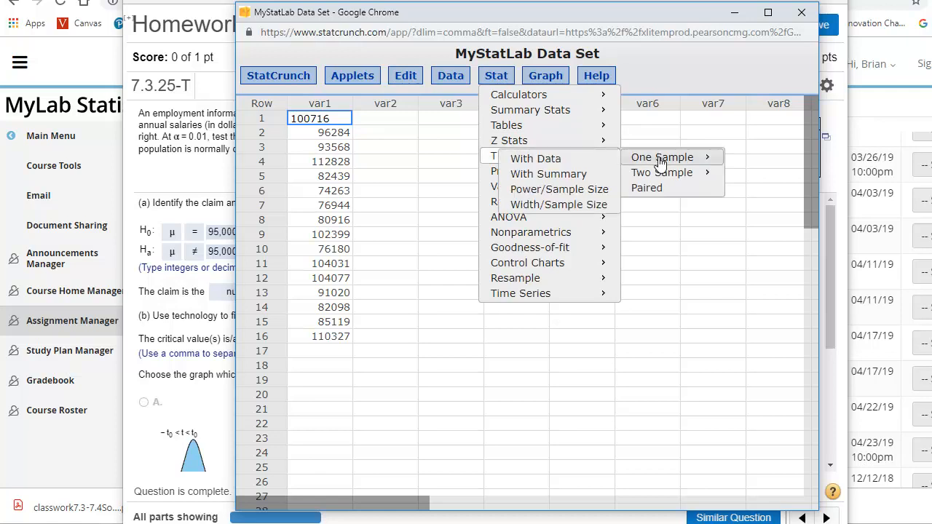
pyautogui.click(549, 166)
pyautogui.moveTo(483, 65); pyautogui.dragTo(562, 61)
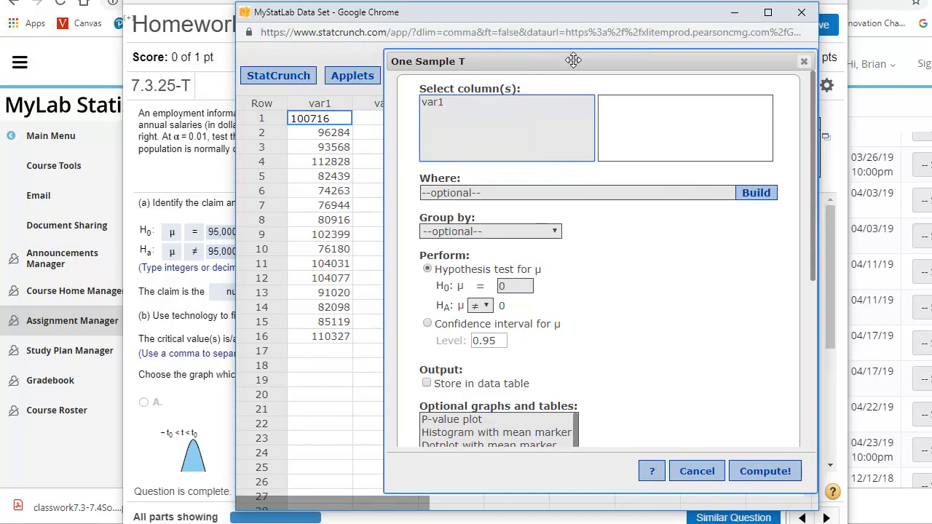
pyautogui.click(465, 105)
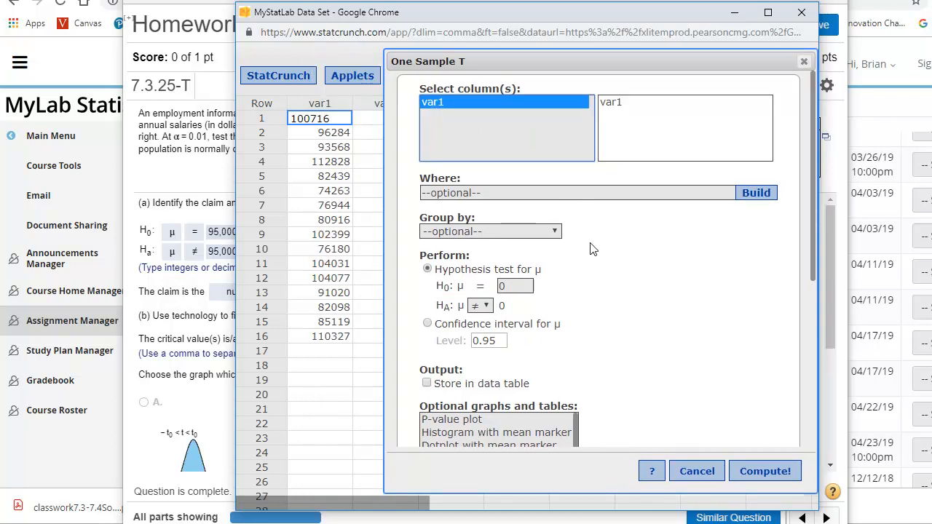
pyautogui.scroll(-1, 591, 246)
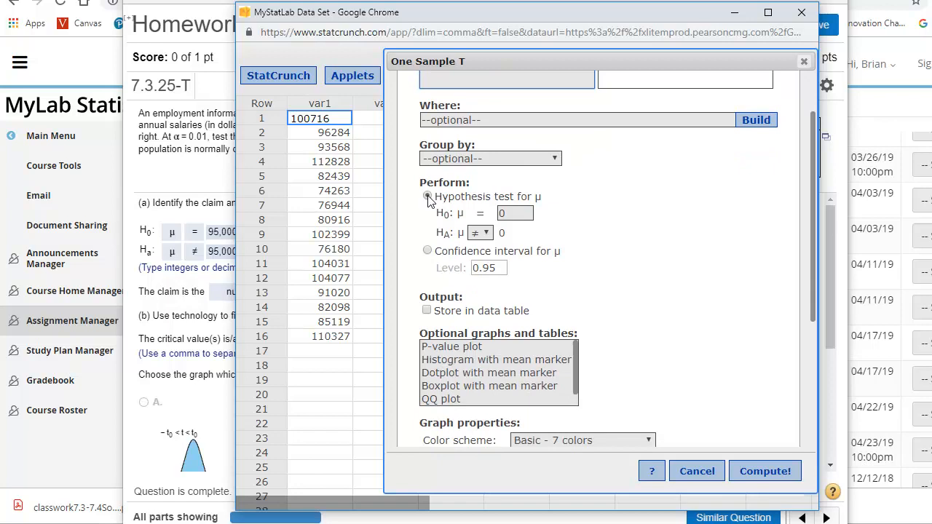
# Step: Check the claimed mean salary in the homework question, and set the test's null mean to 95000
pyautogui.click(450, 1)
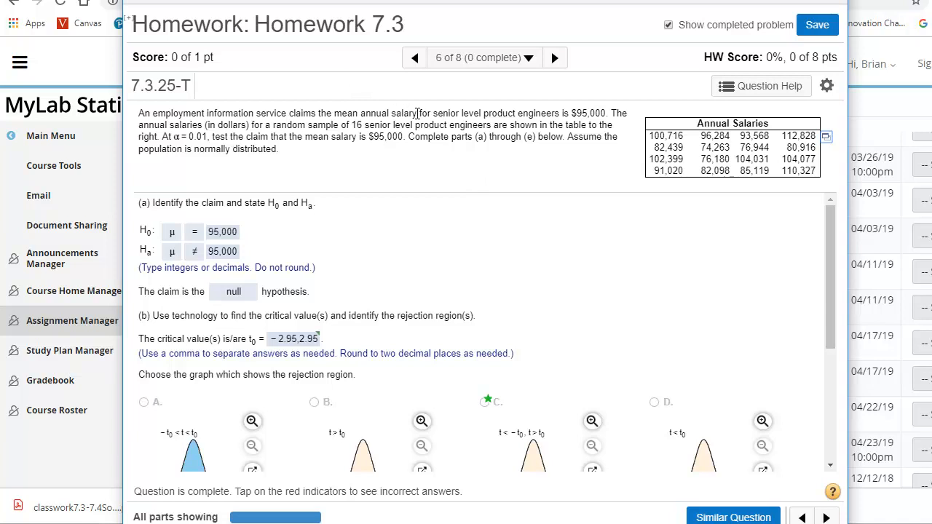
pyautogui.moveTo(333, 114); pyautogui.dragTo(604, 124)
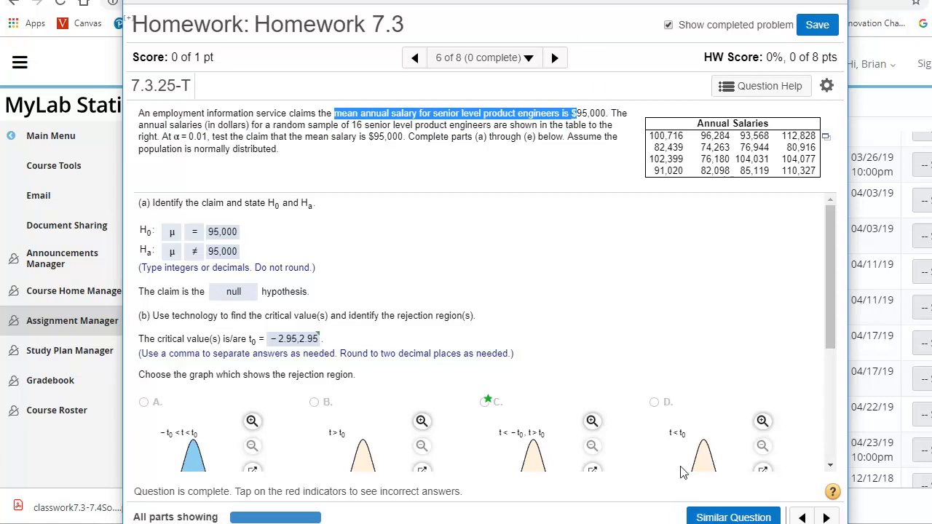
pyautogui.click(584, 523)
pyautogui.click(611, 510)
pyautogui.click(584, 523)
pyautogui.click(717, 495)
pyautogui.click(519, 213)
pyautogui.press('BackSpace')
pyautogui.write('95000')
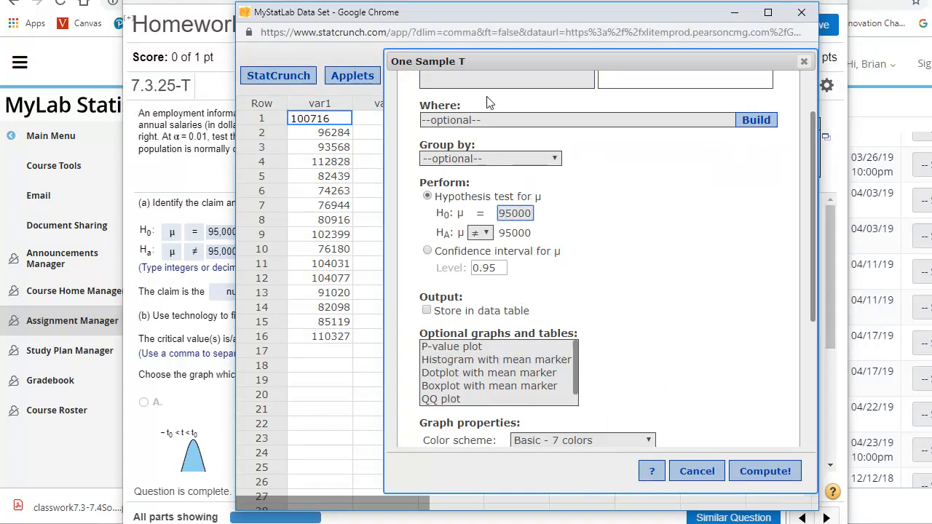
# Step: Check the hypotheses in the homework question, then choose the ≠ alternative and a P-value plot for the test
pyautogui.click(482, 1)
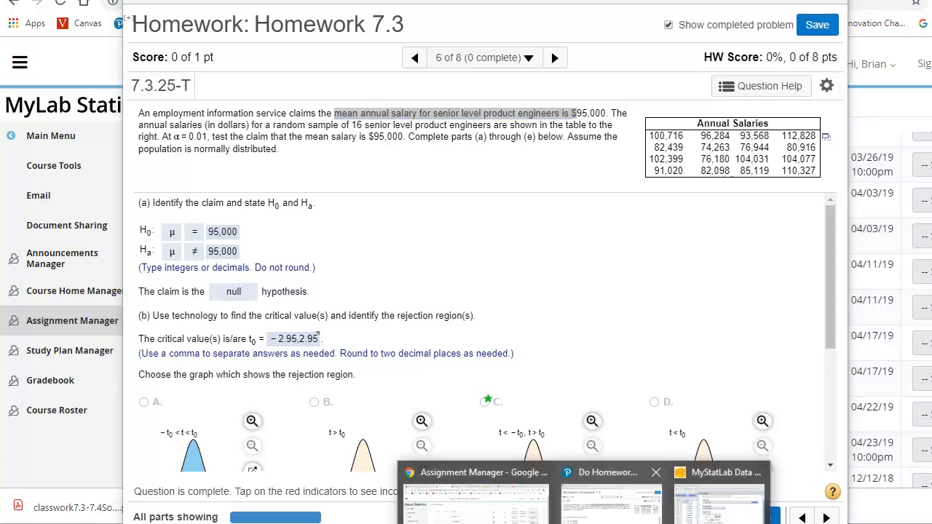
pyautogui.click(736, 499)
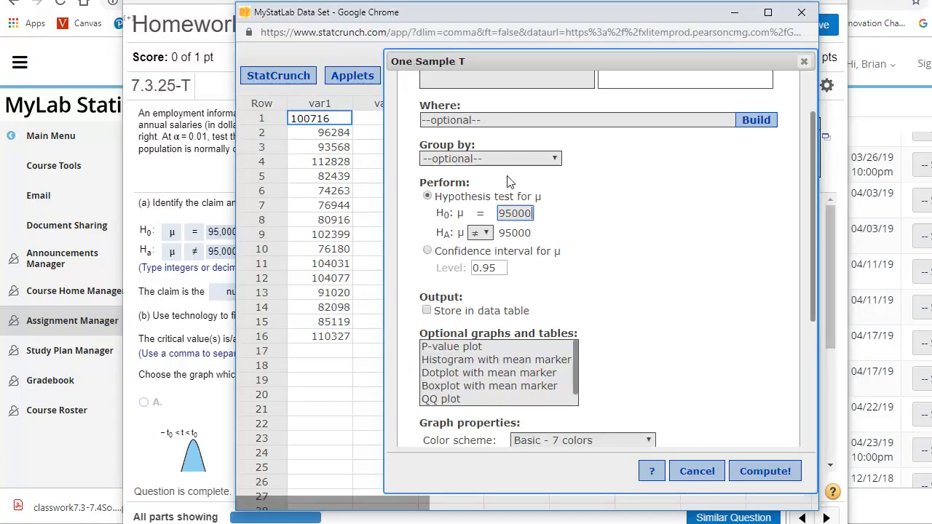
pyautogui.click(486, 233)
pyautogui.click(481, 246)
pyautogui.click(477, 348)
pyautogui.scroll(-3, 480, 350)
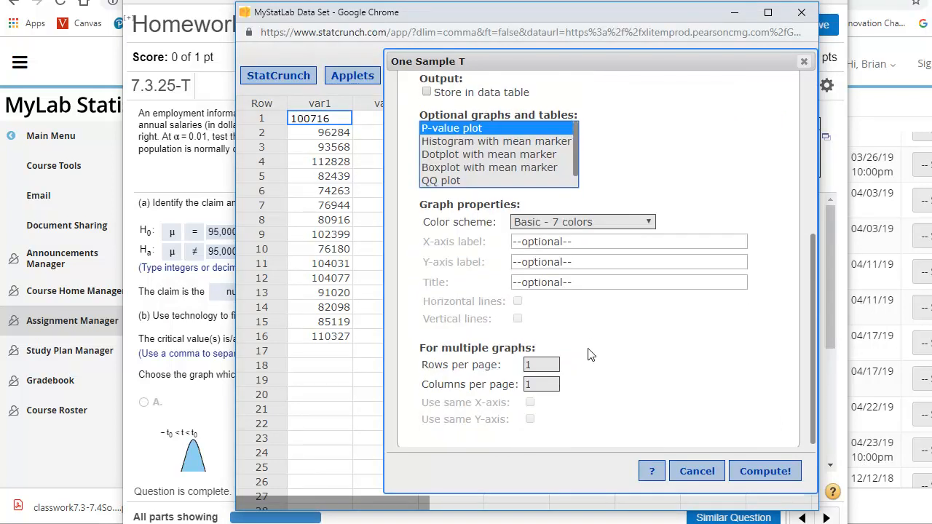
# Step: Compute the salary hypothesis test, widen the results window to show every column, and highlight the T-Stat value
pyautogui.click(754, 474)
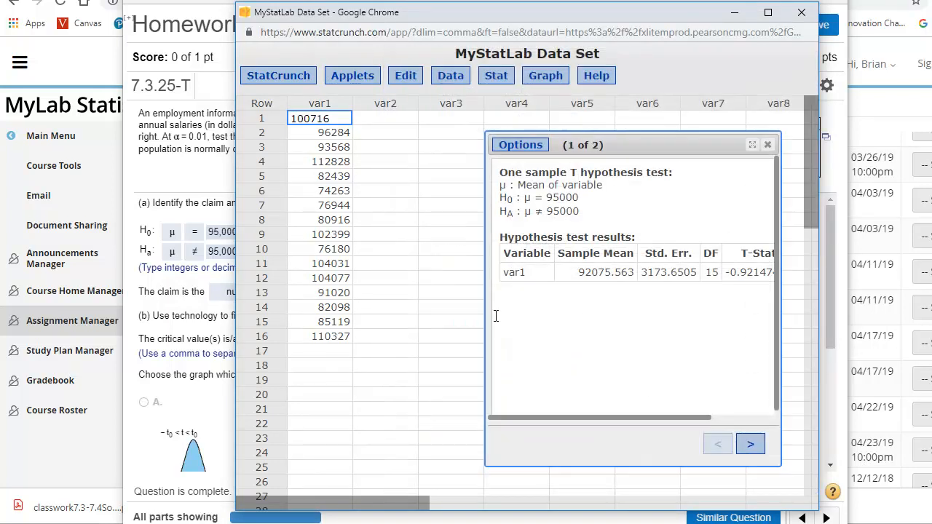
pyautogui.moveTo(484, 316); pyautogui.dragTo(358, 324)
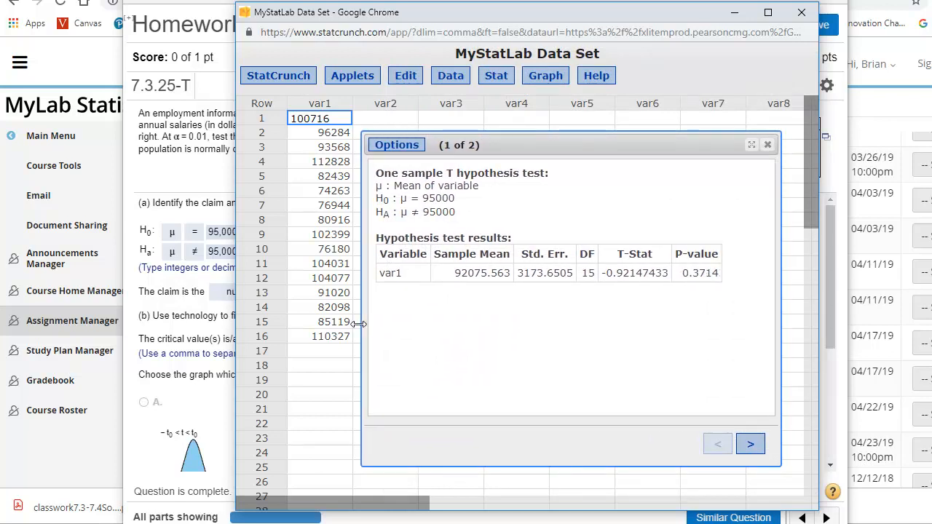
pyautogui.moveTo(601, 277); pyautogui.dragTo(634, 284)
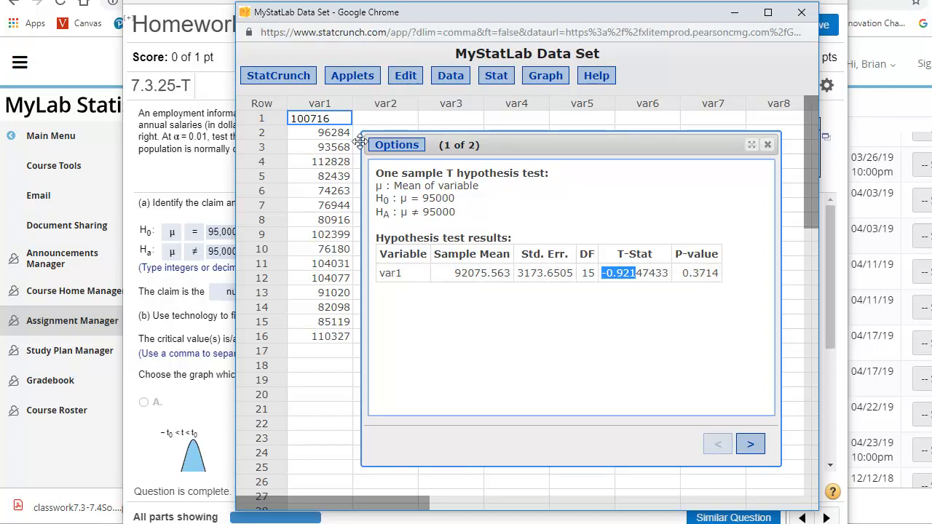
# Step: Check α and the sample size in the homework question, and look up the two-tailed critical value for α = 0.01 in the e-text's t-Distribution table
pyautogui.click(195, 182)
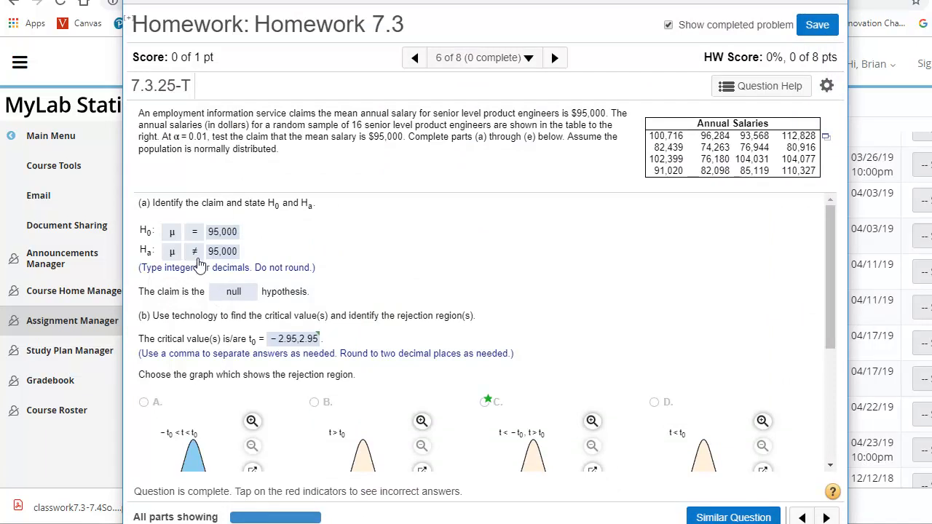
pyautogui.hotkey('alt', 'Tab')
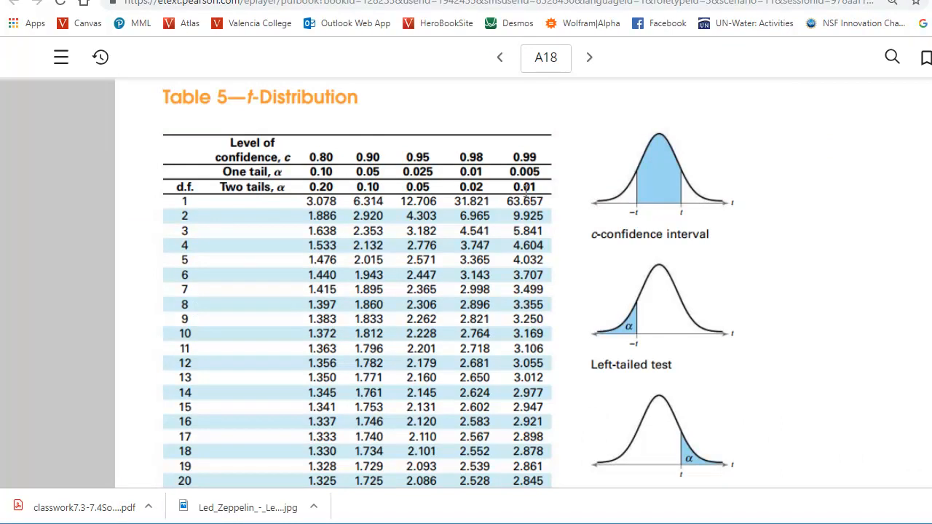
pyautogui.hotkey('alt', 'Tab')
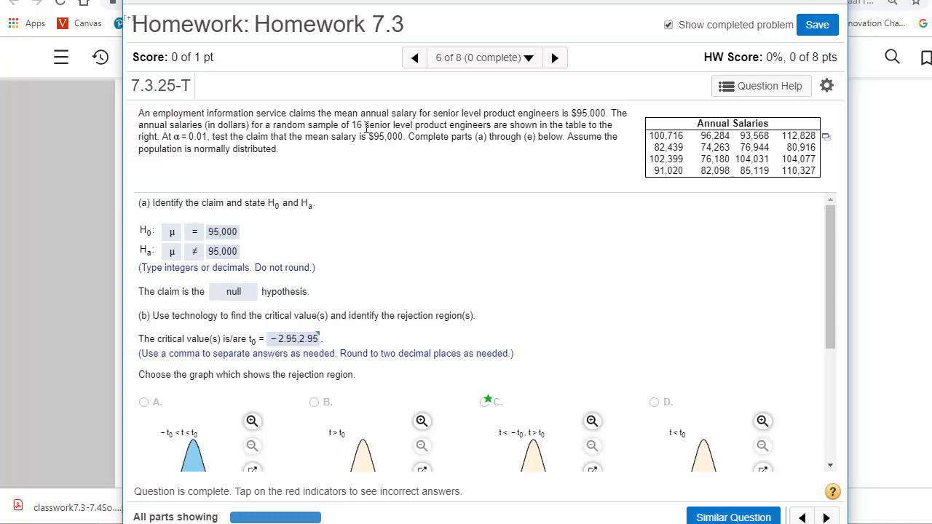
pyautogui.click(586, 523)
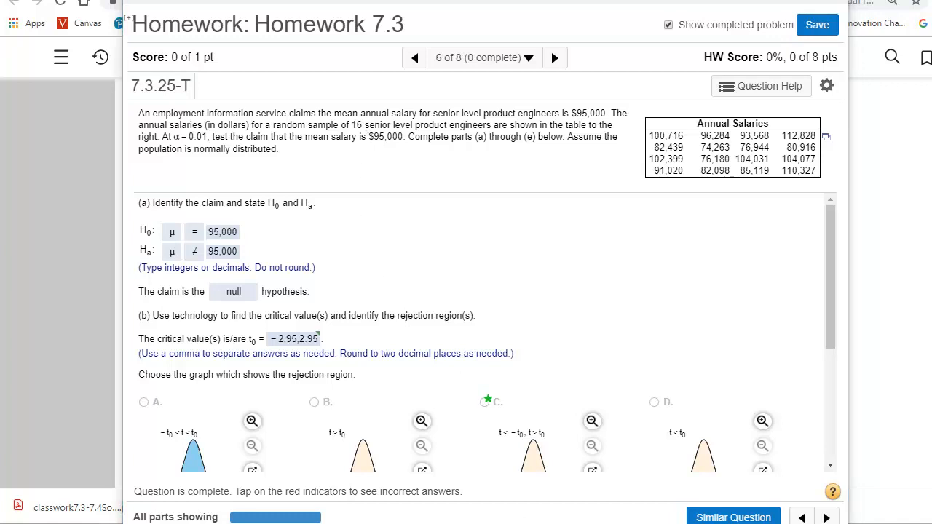
pyautogui.click(475, 502)
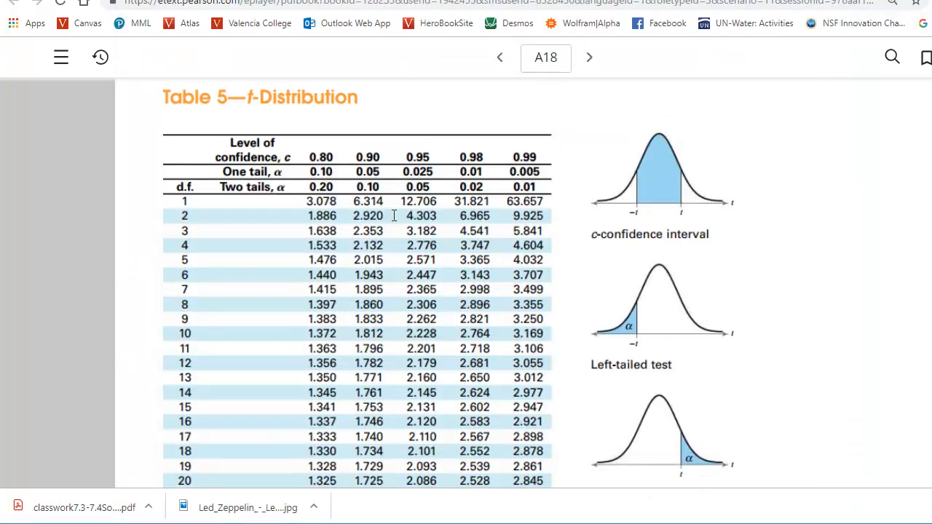
pyautogui.scroll(-1, 370, 262)
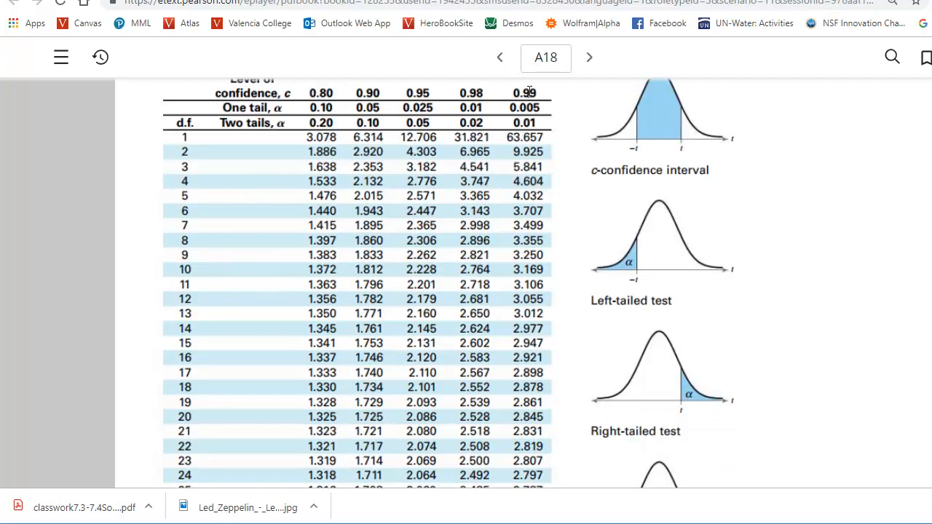
pyautogui.scroll(-1, 531, 263)
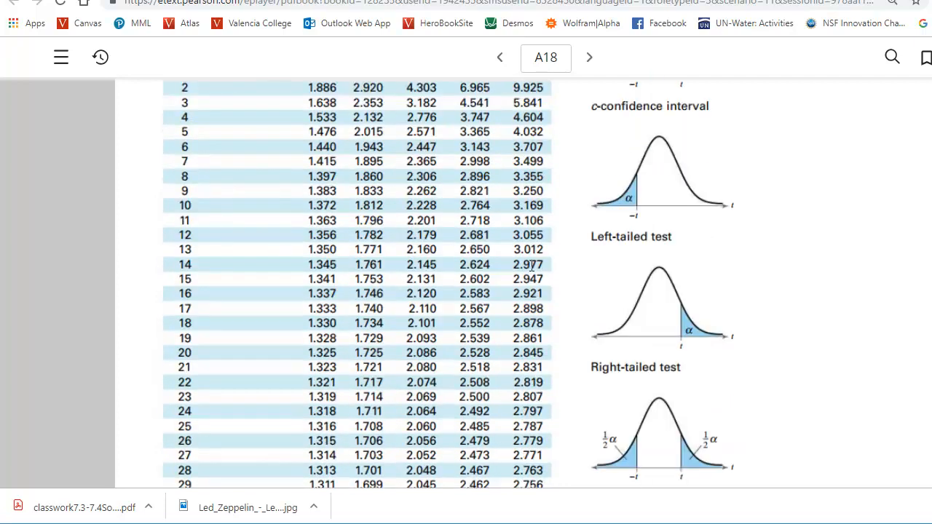